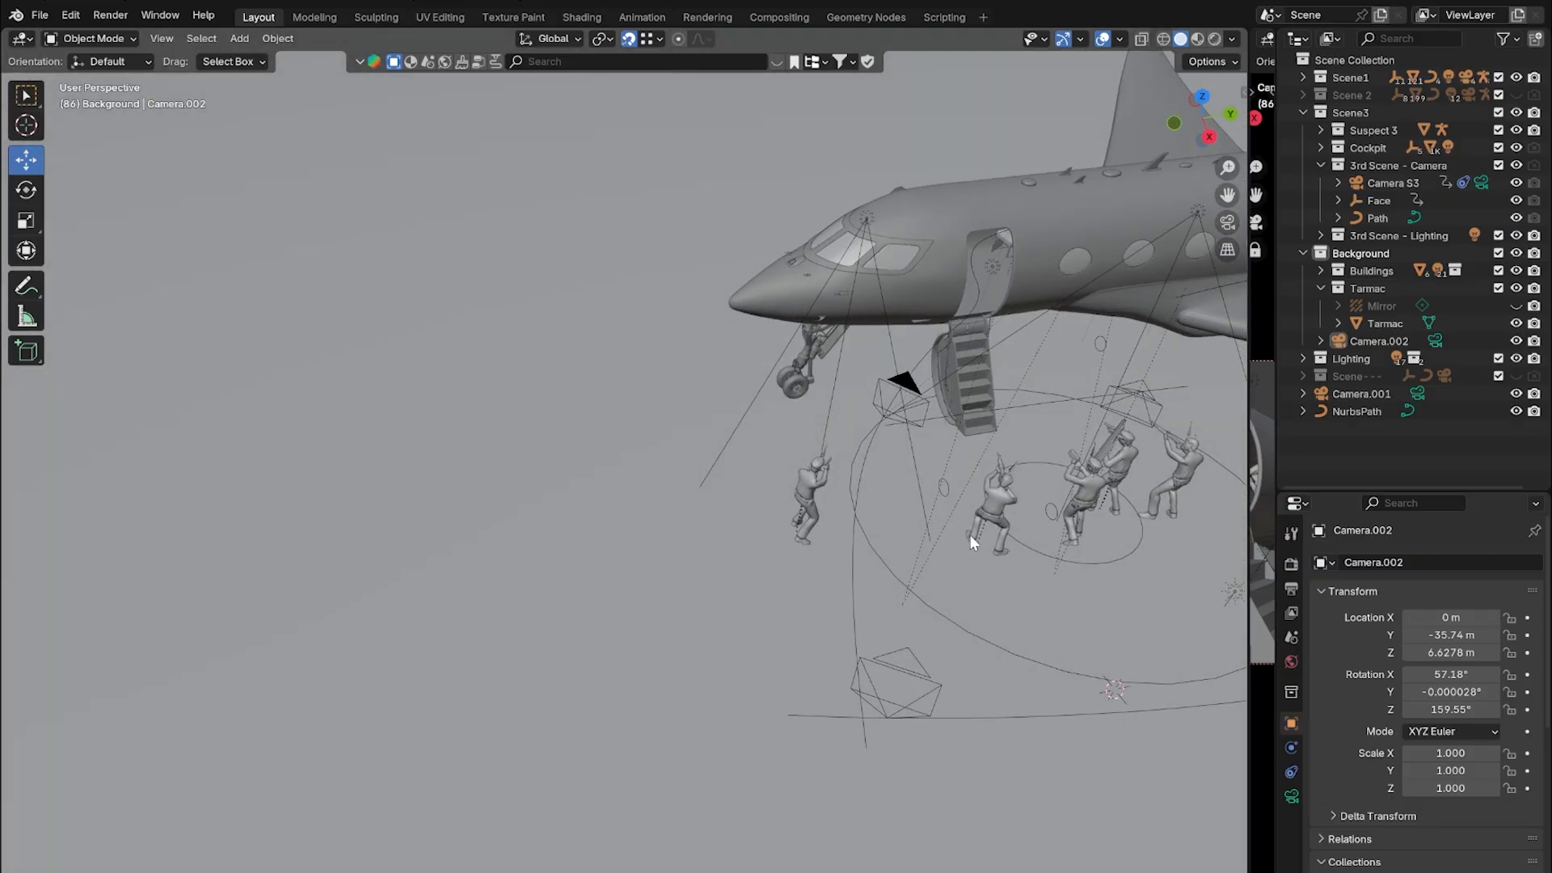
Step: Try sliding the foreground Camera along the global X axis on its path, and clear its location to zero
scroll(964, 541, up, 2)
middle_drag(844, 475, 782, 554)
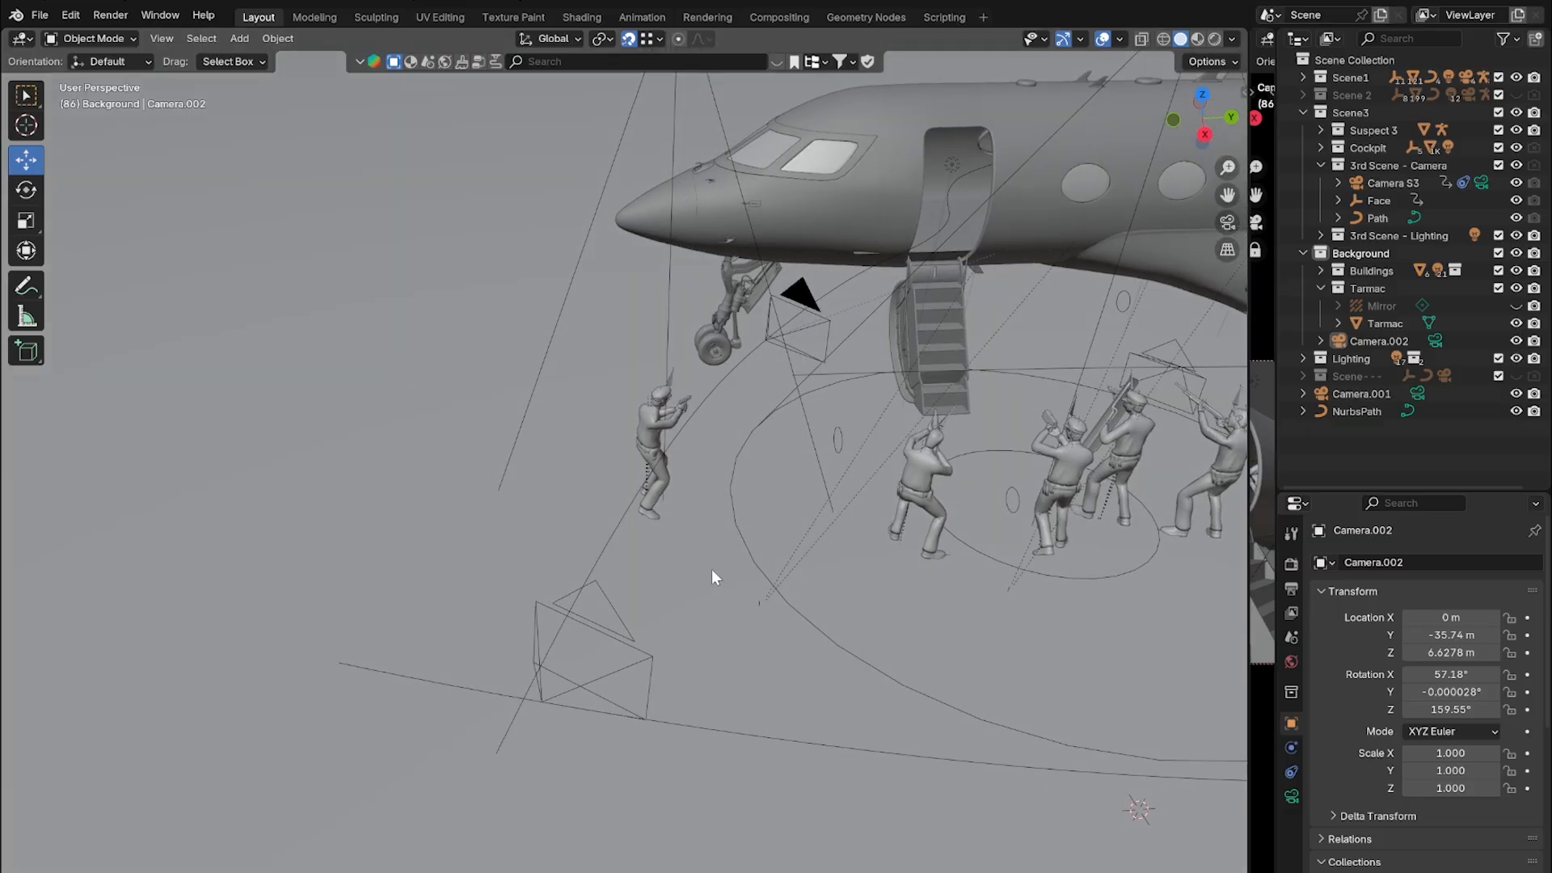
click(584, 634)
middle_drag(588, 623, 731, 764)
key(g)
key(x)
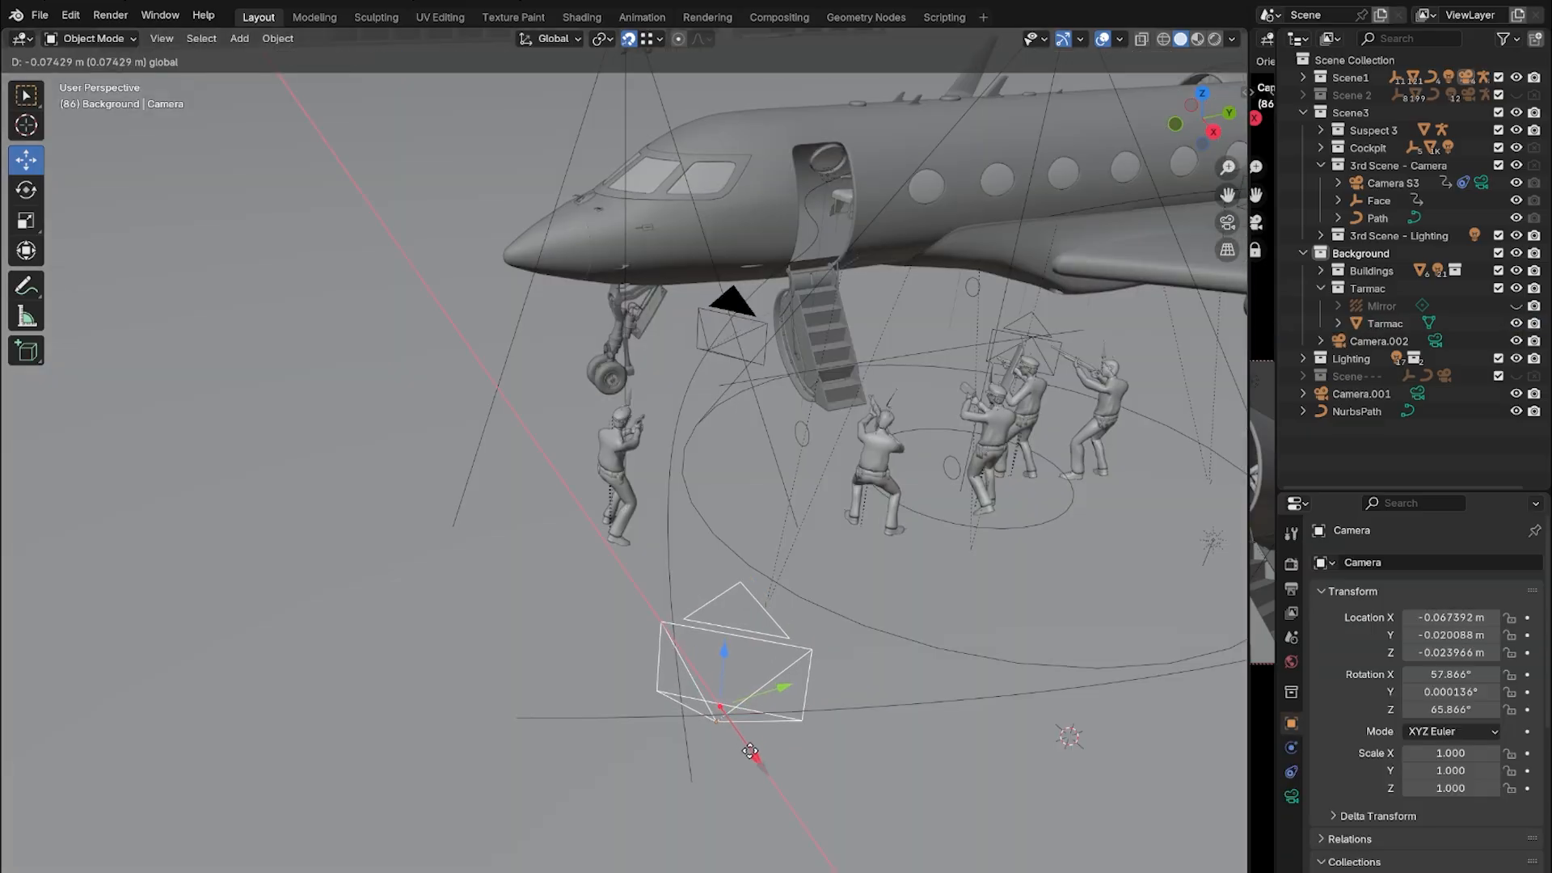
click(658, 667)
key(alt+g)
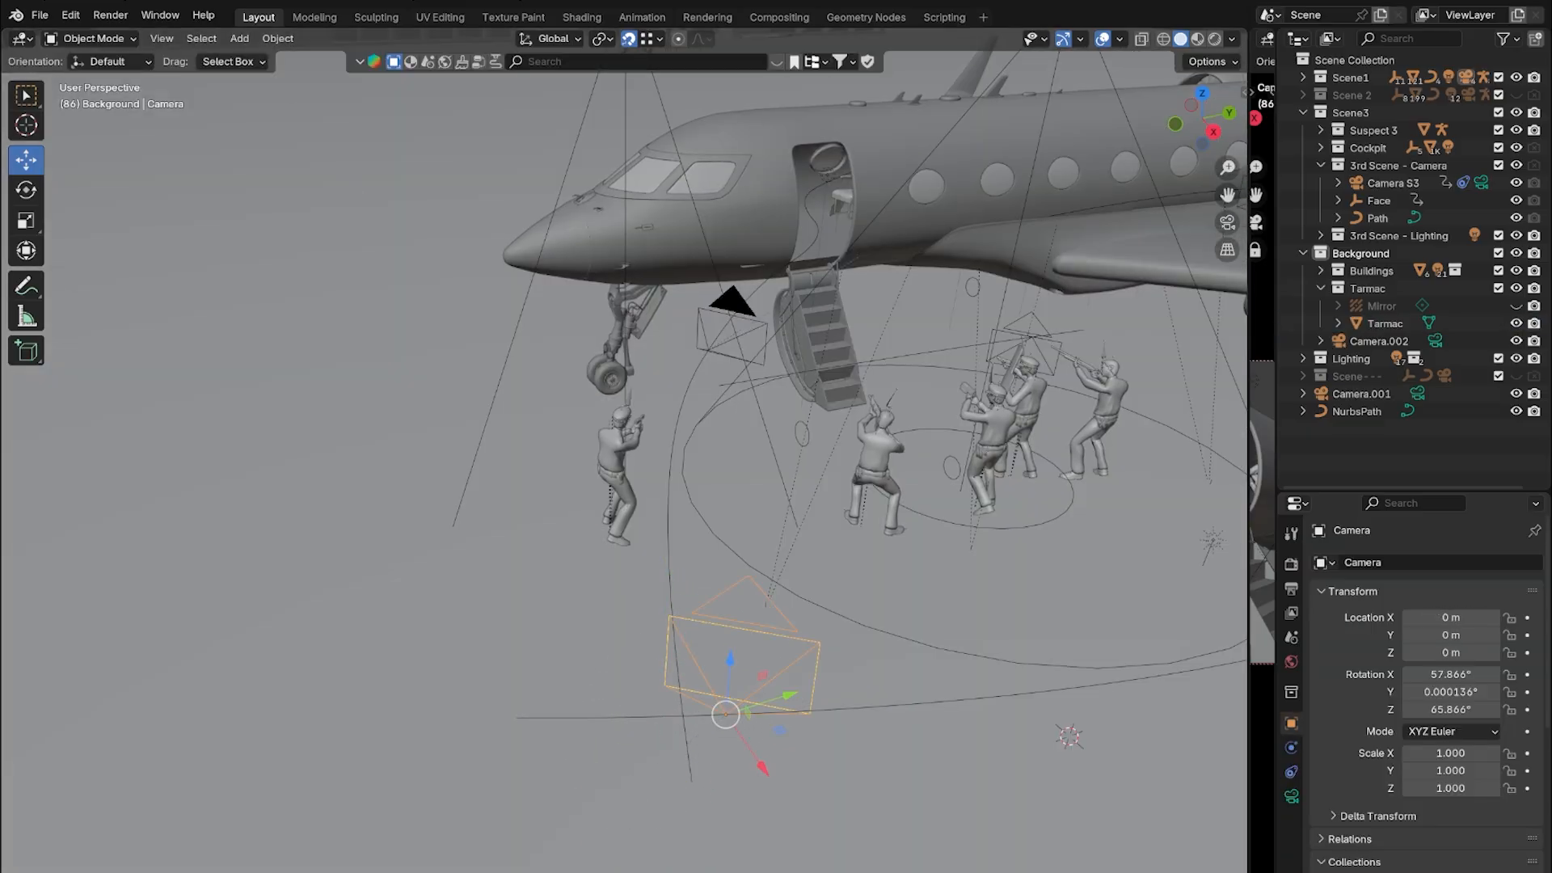
Step: Scrub the timeline up to about 00:02+59 to examine how the Face1 empty and its Camera are animated
scroll(840, 453, up, 3)
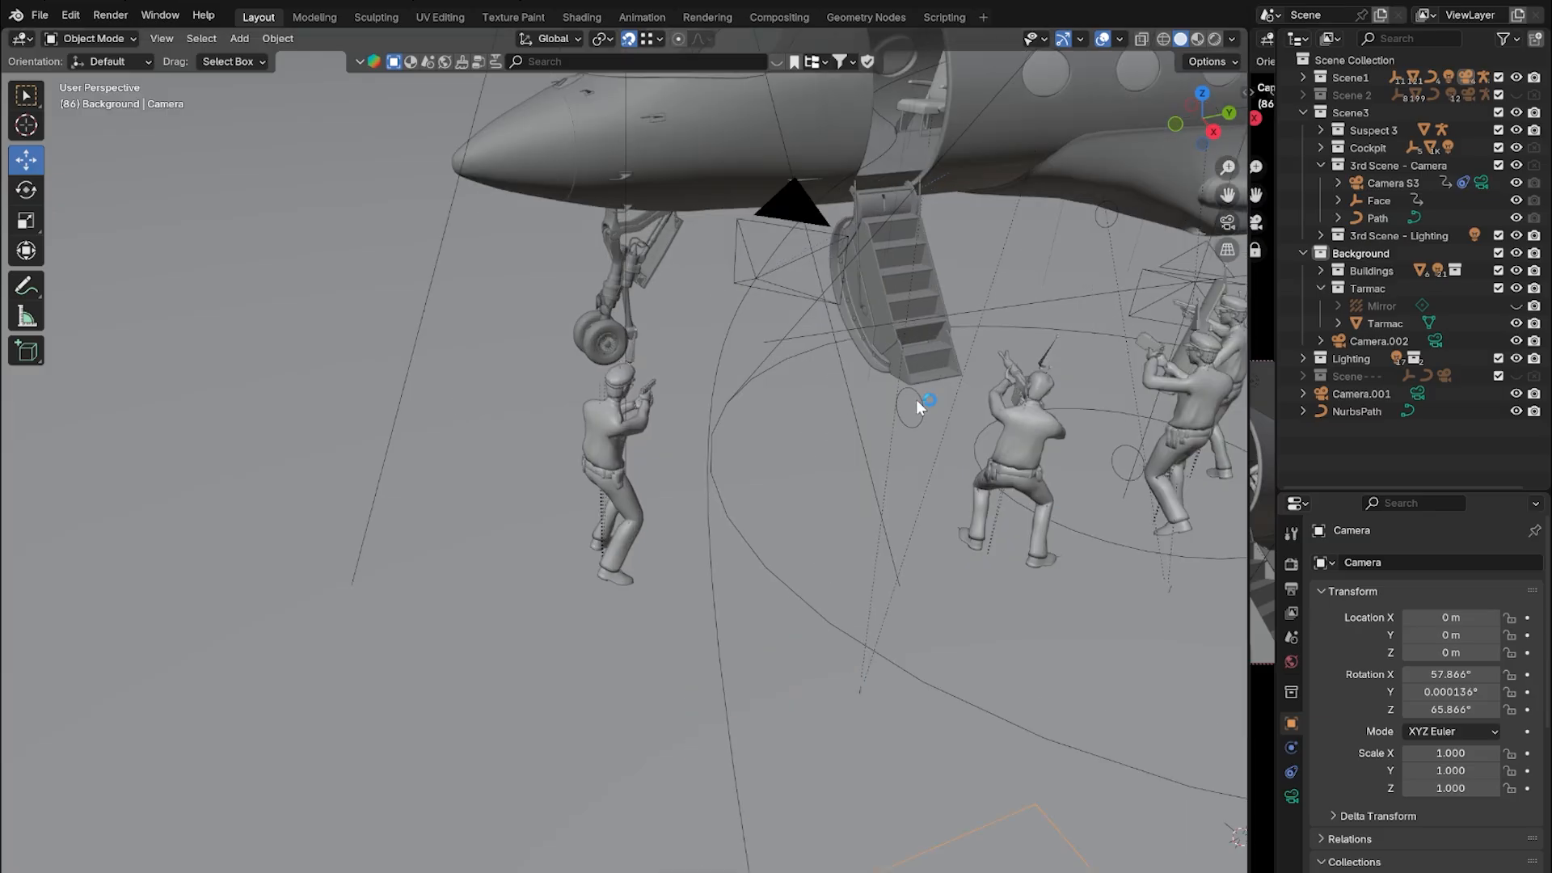
scroll(915, 399, down, 2)
click(849, 418)
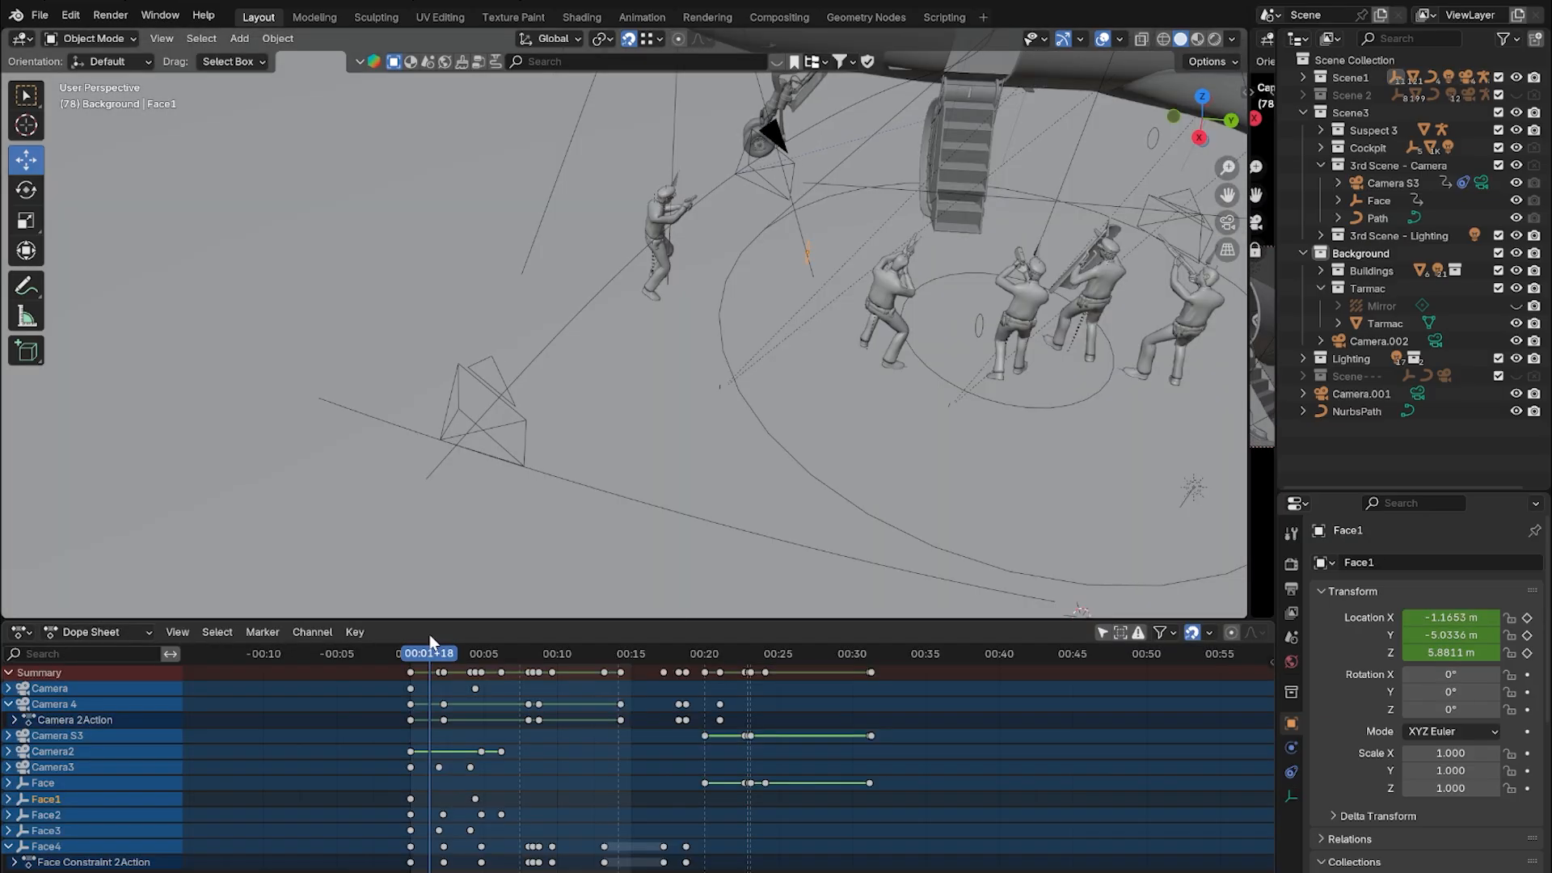
drag(417, 629, 453, 628)
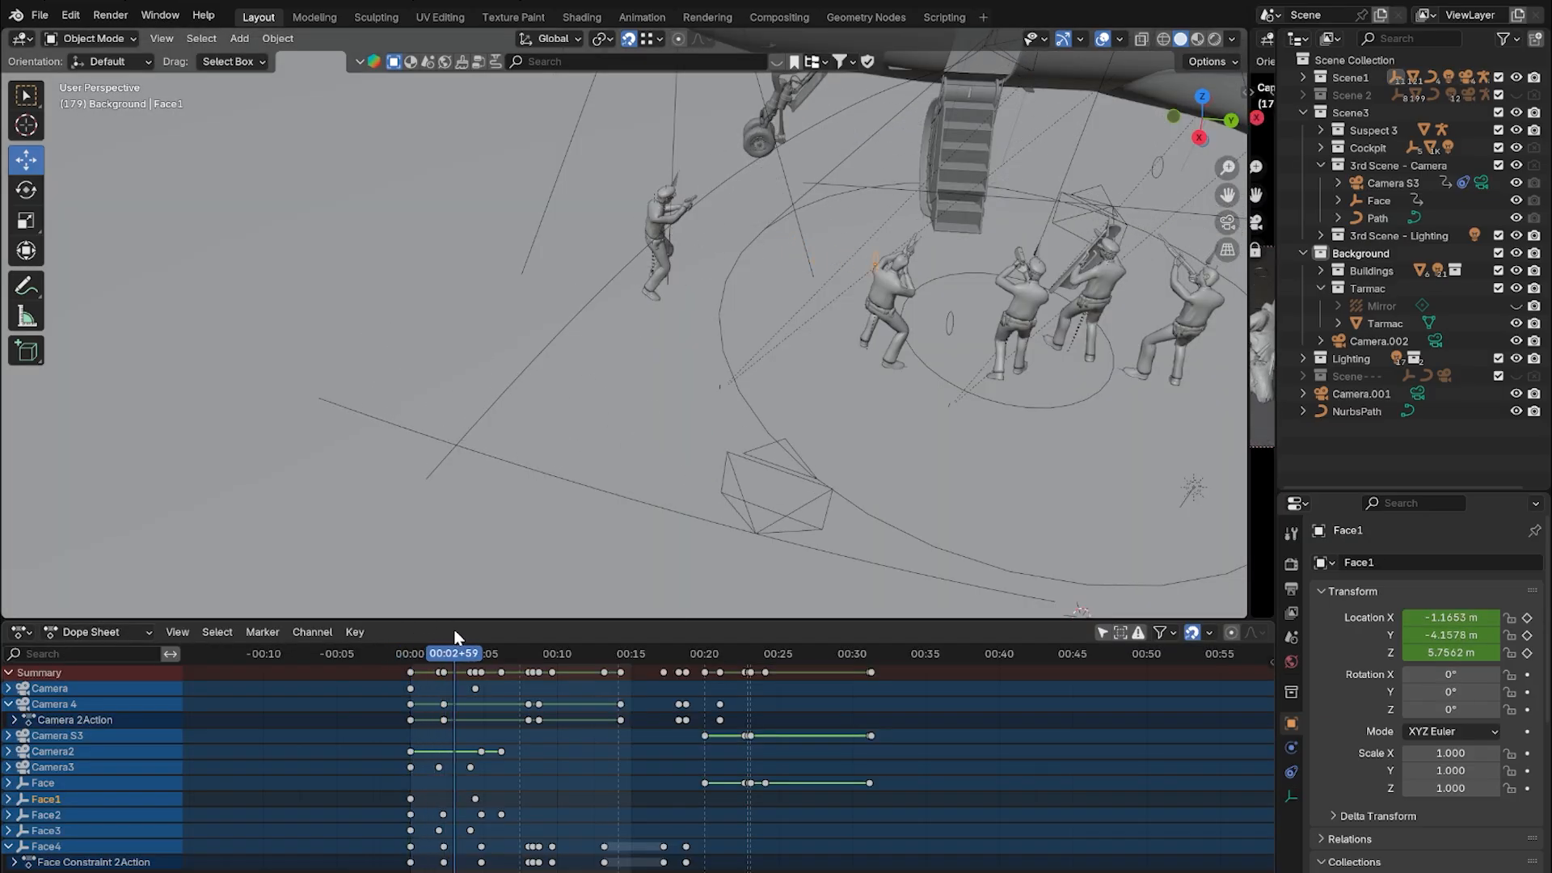
click(774, 468)
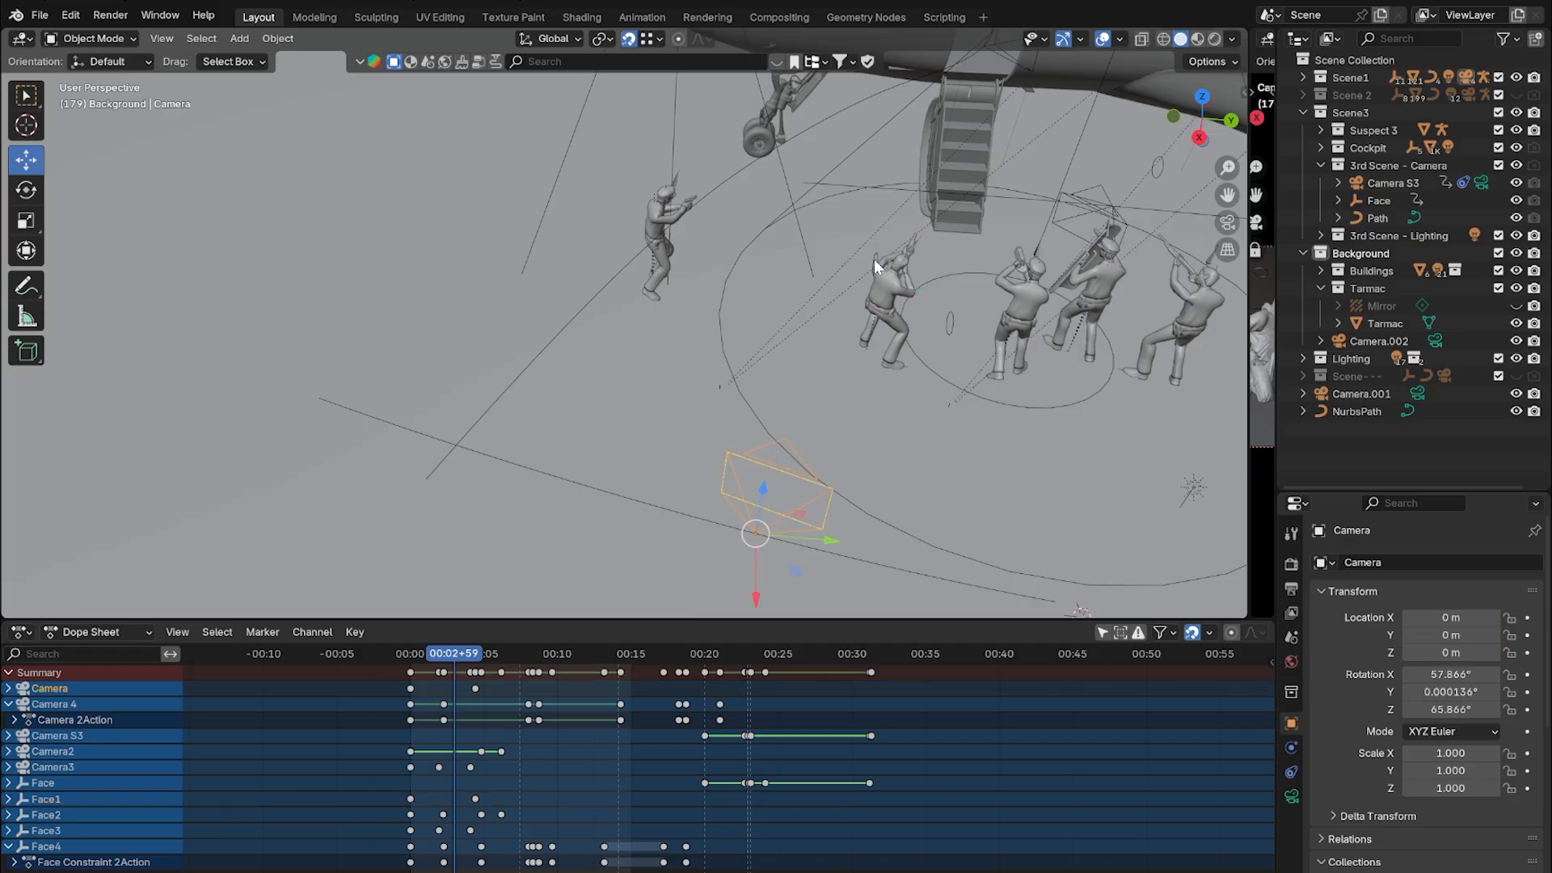
click(875, 266)
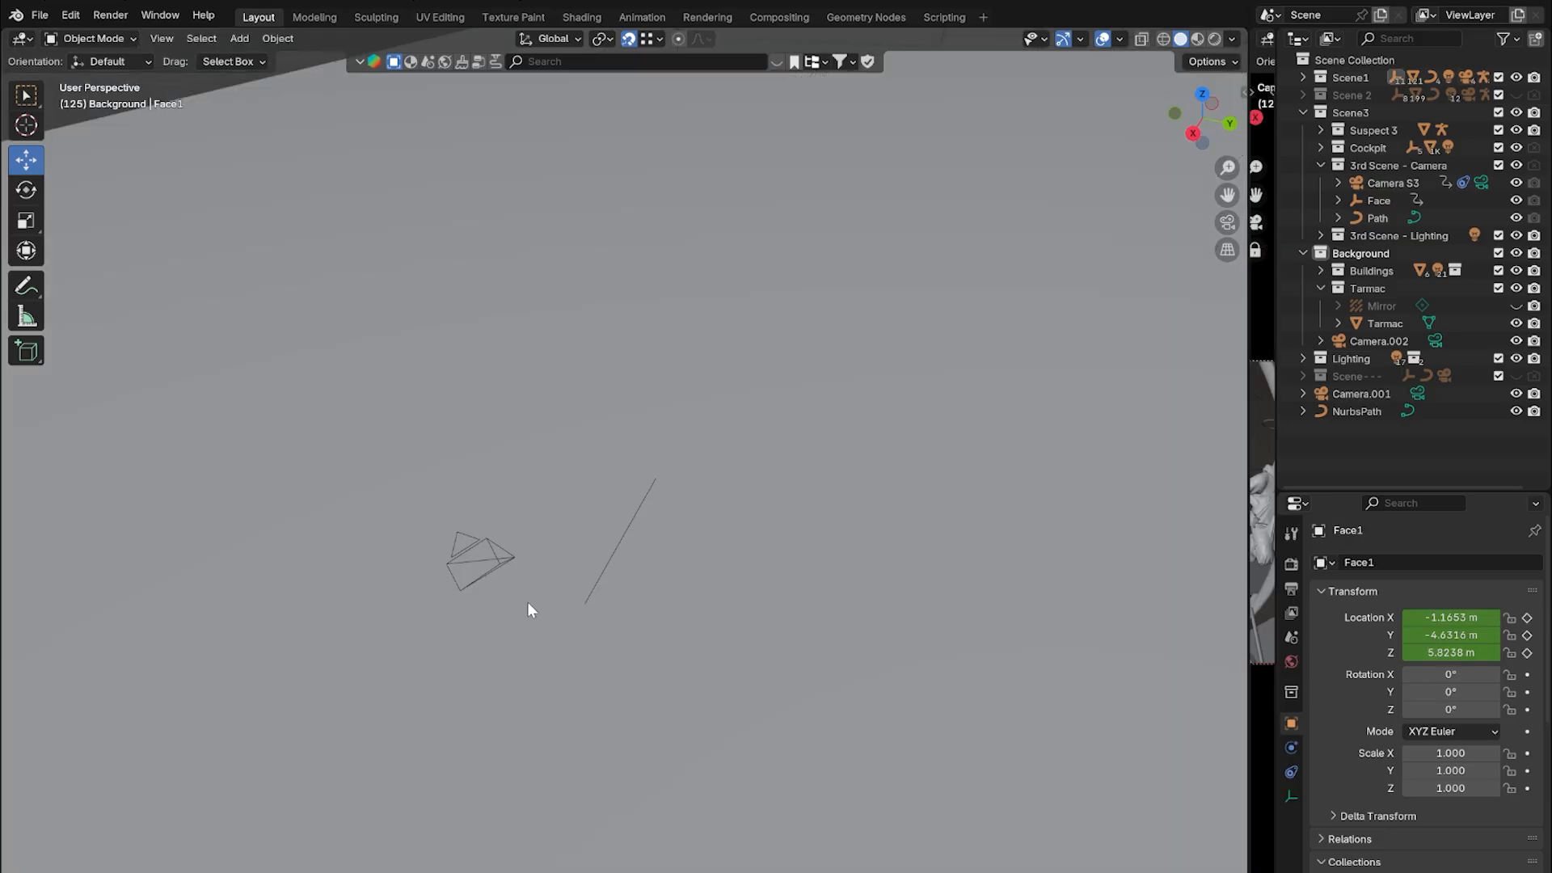
Step: Add a Bézier circle curve on the open tarmac beside the straight NURBS path
key(shift+a)
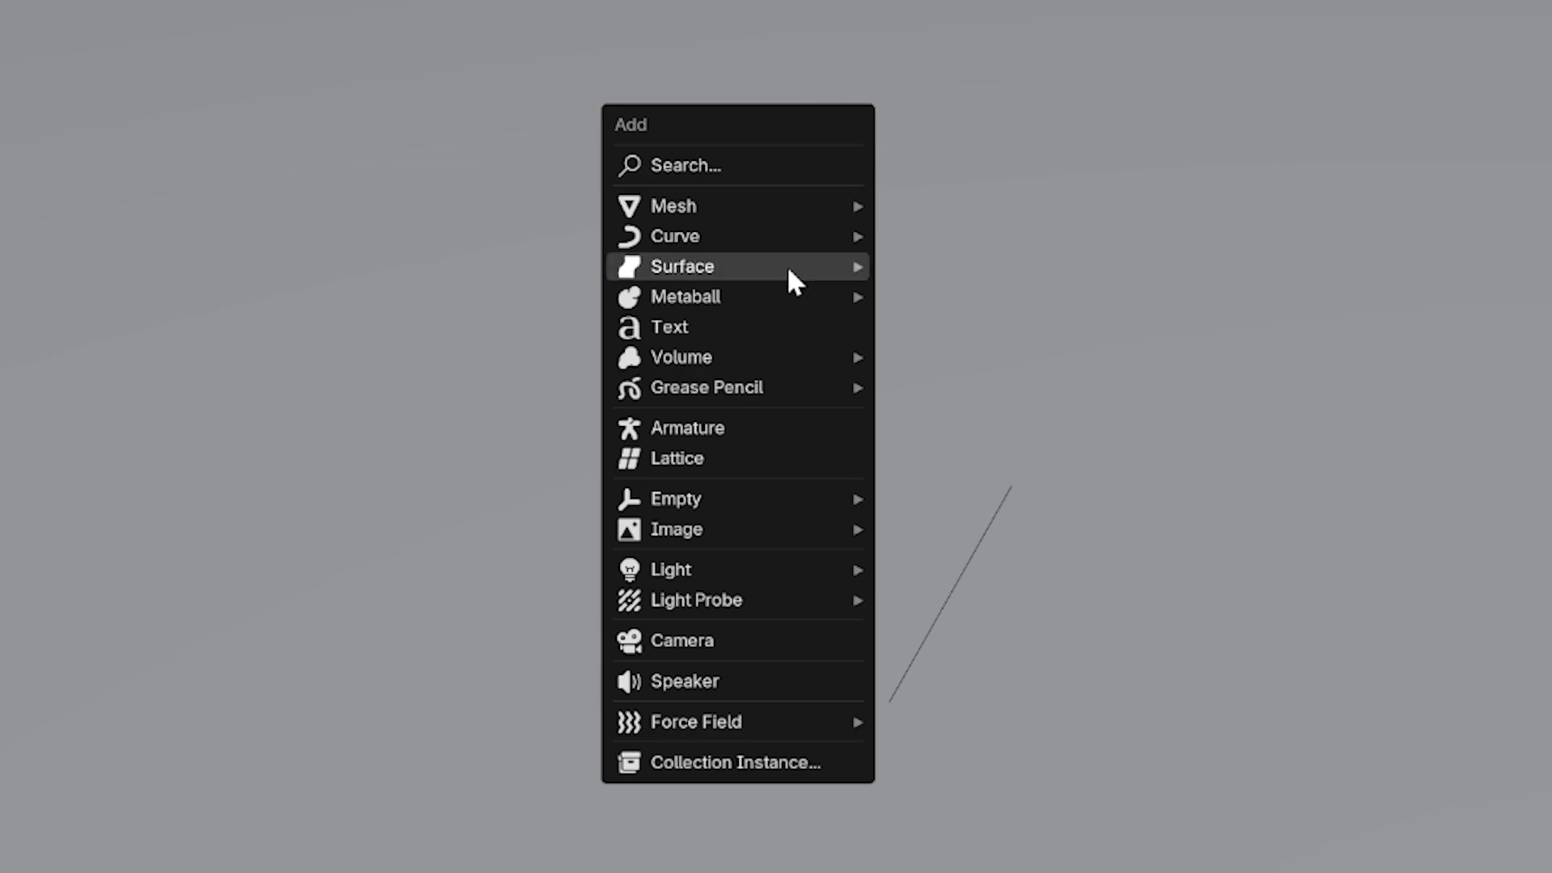
mouse_move(790, 241)
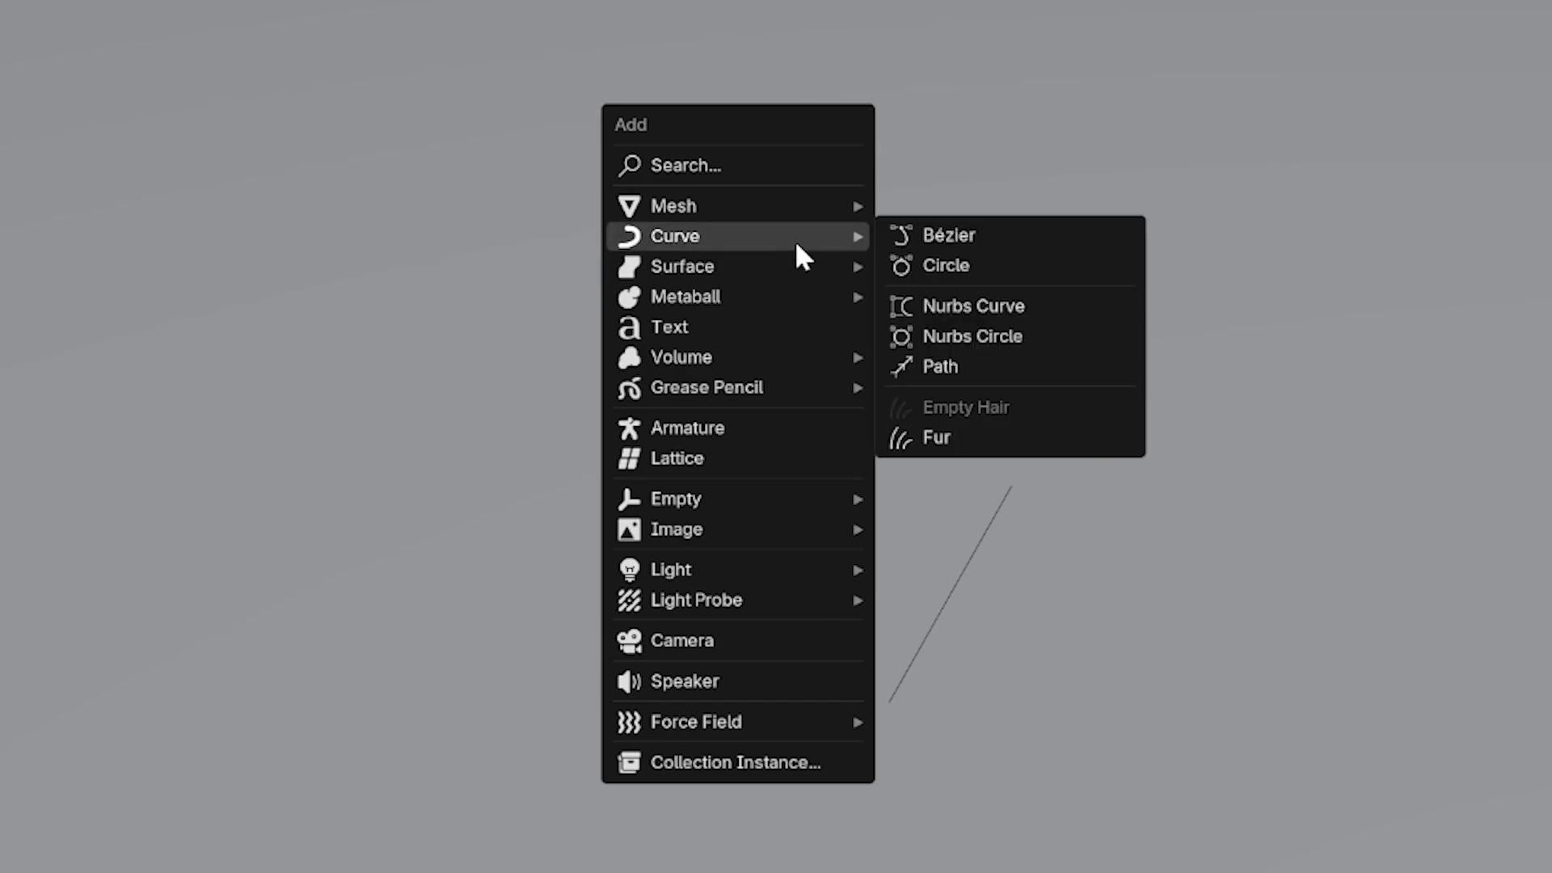
click(906, 264)
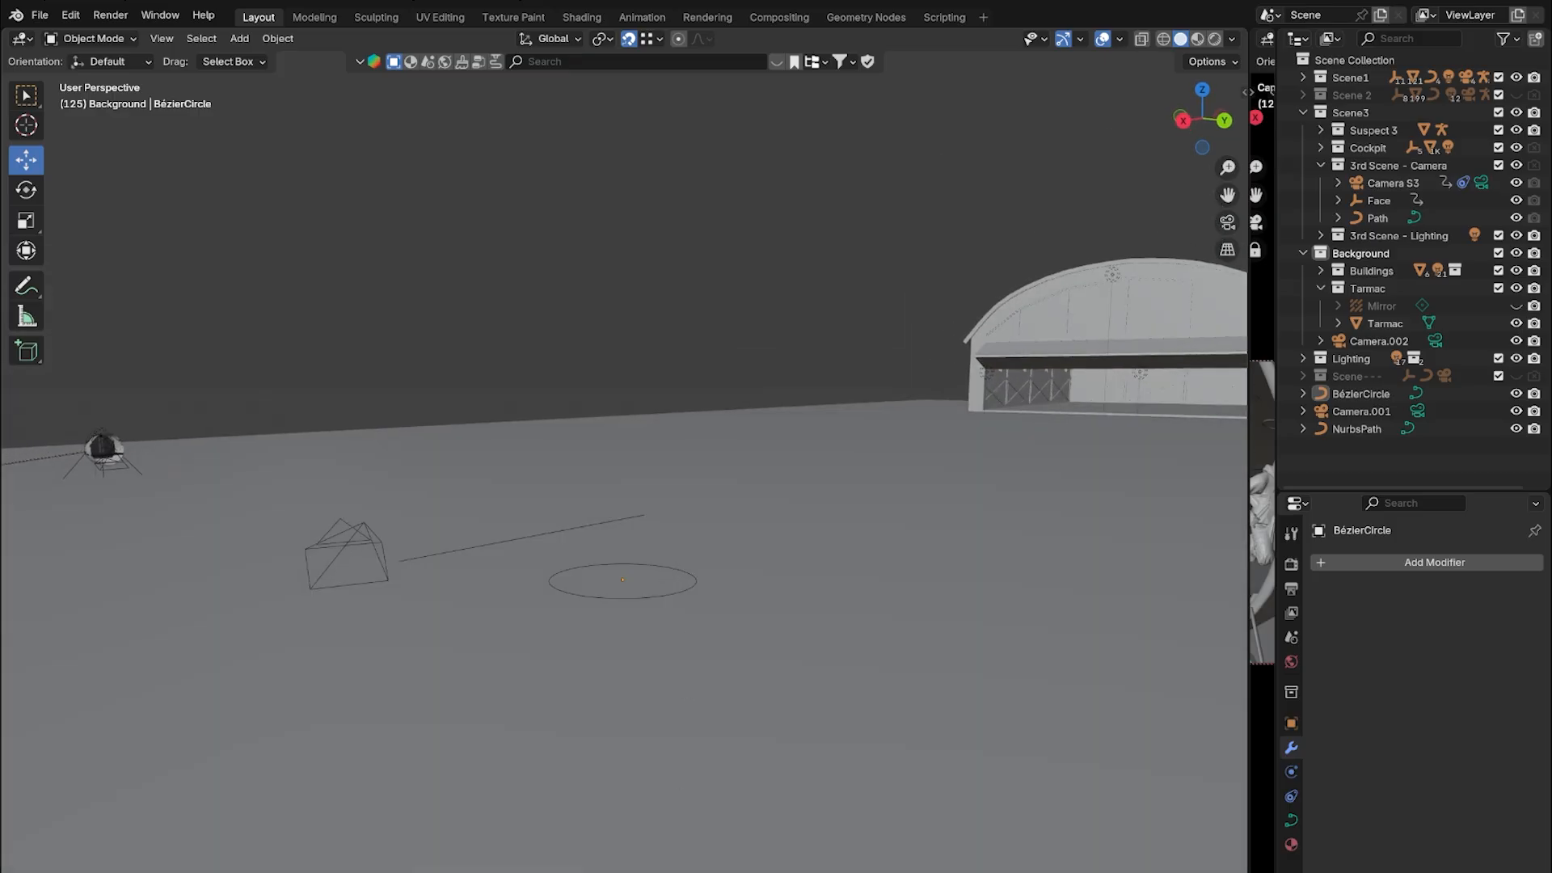
shift+middle_drag(343, 534, 837, 647)
Step: Select Camera.002 and nudge it along the X axis to -0.49097 m
click(684, 573)
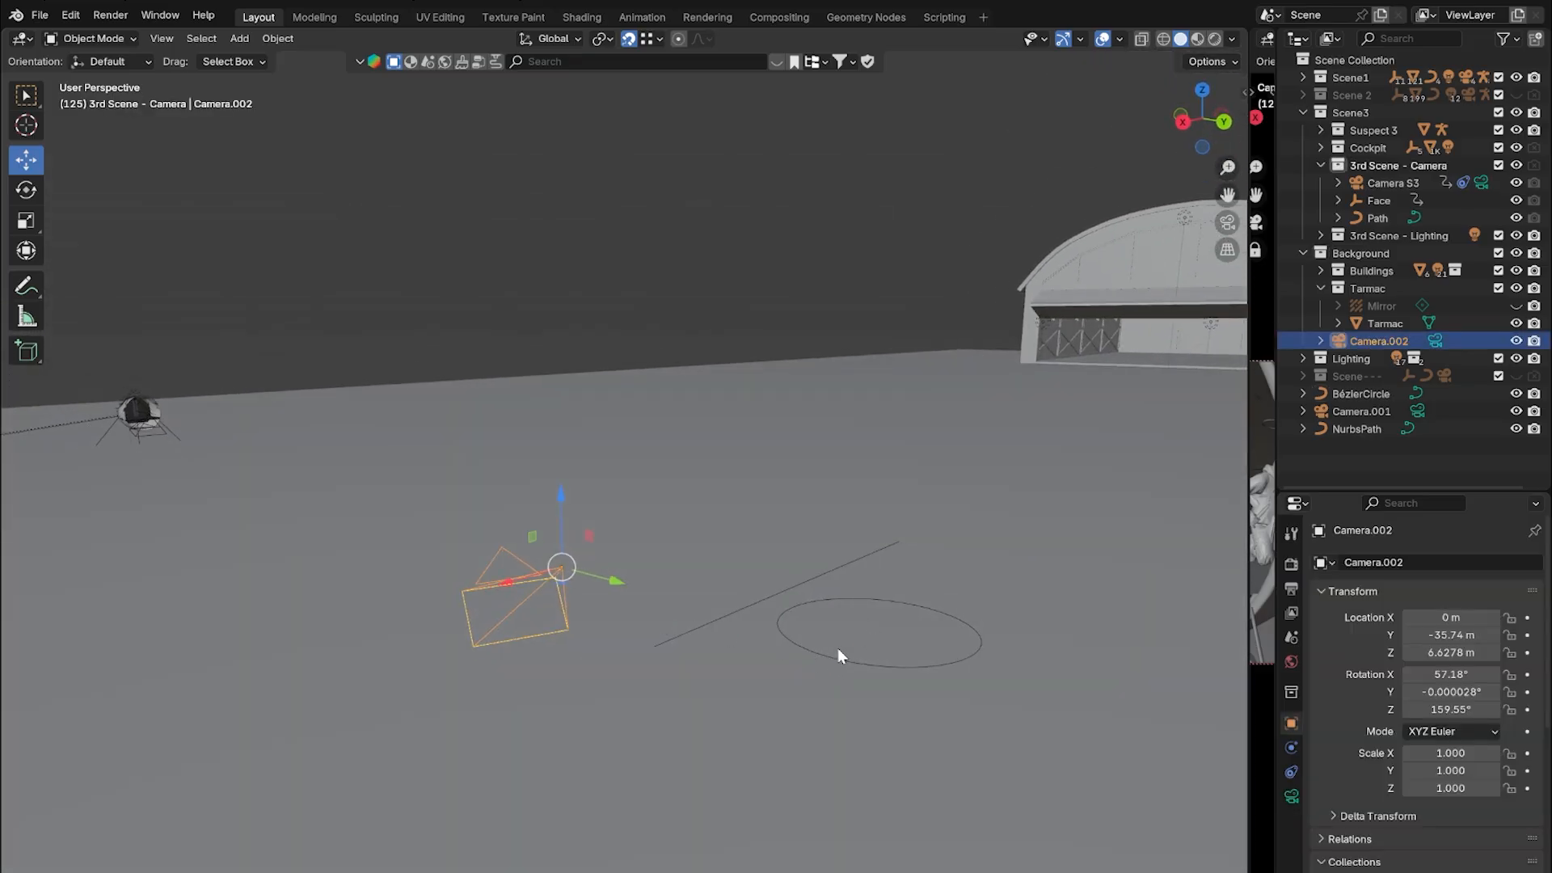
middle_drag(795, 579, 569, 417)
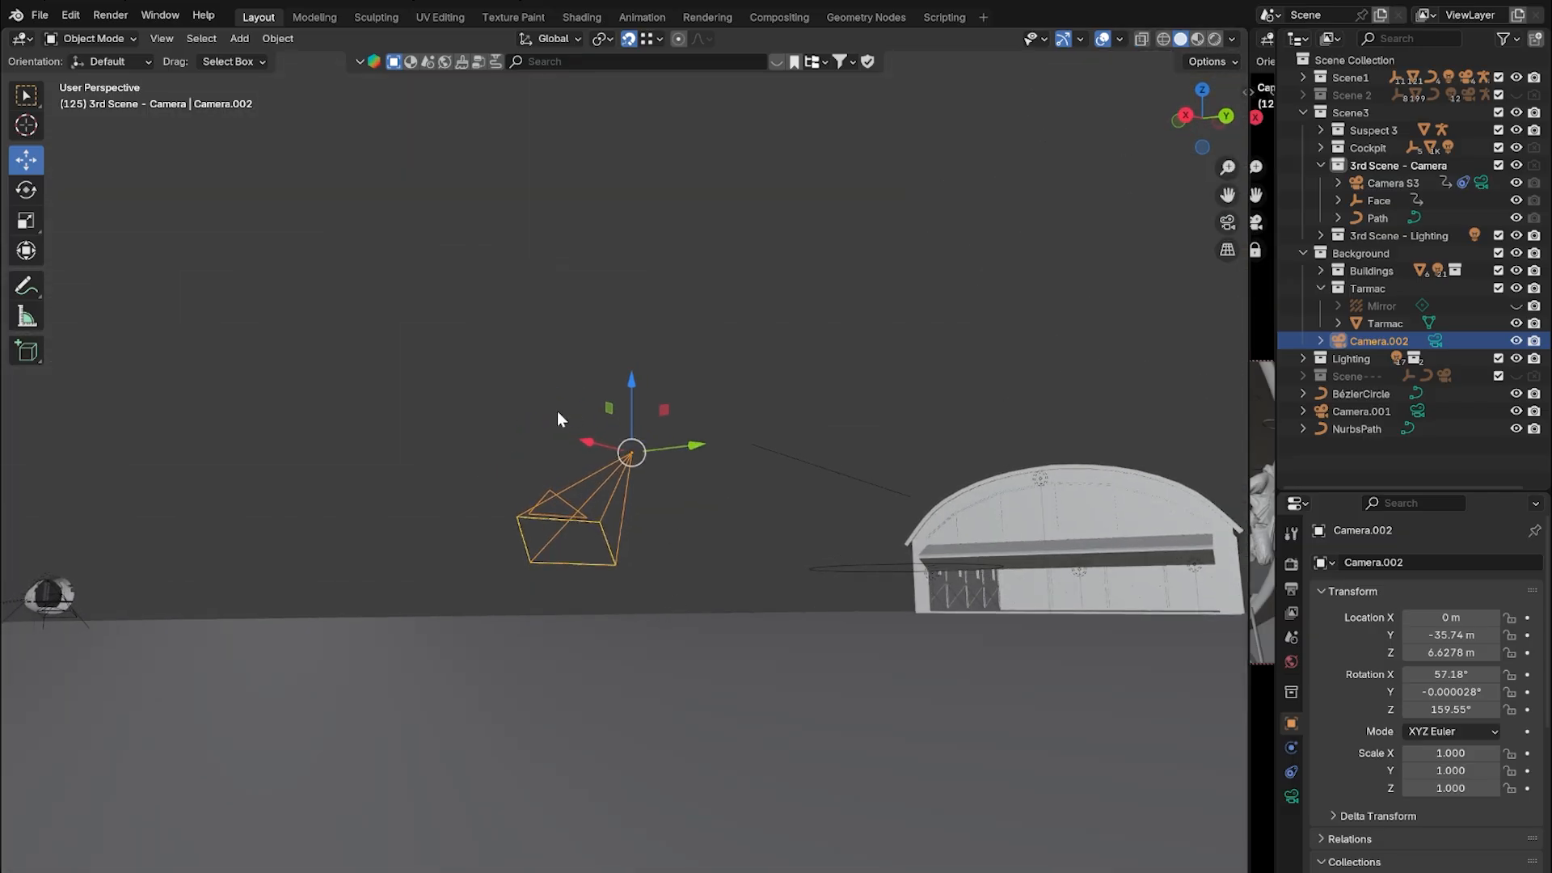
middle_drag(691, 464, 636, 613)
mouse_move(727, 689)
middle_down()
mouse_move(700, 631)
mouse_move(774, 647)
mouse_move(751, 676)
middle_up()
scroll(752, 676, down, 3)
drag(519, 648, 537, 639)
middle_drag(532, 661, 564, 624)
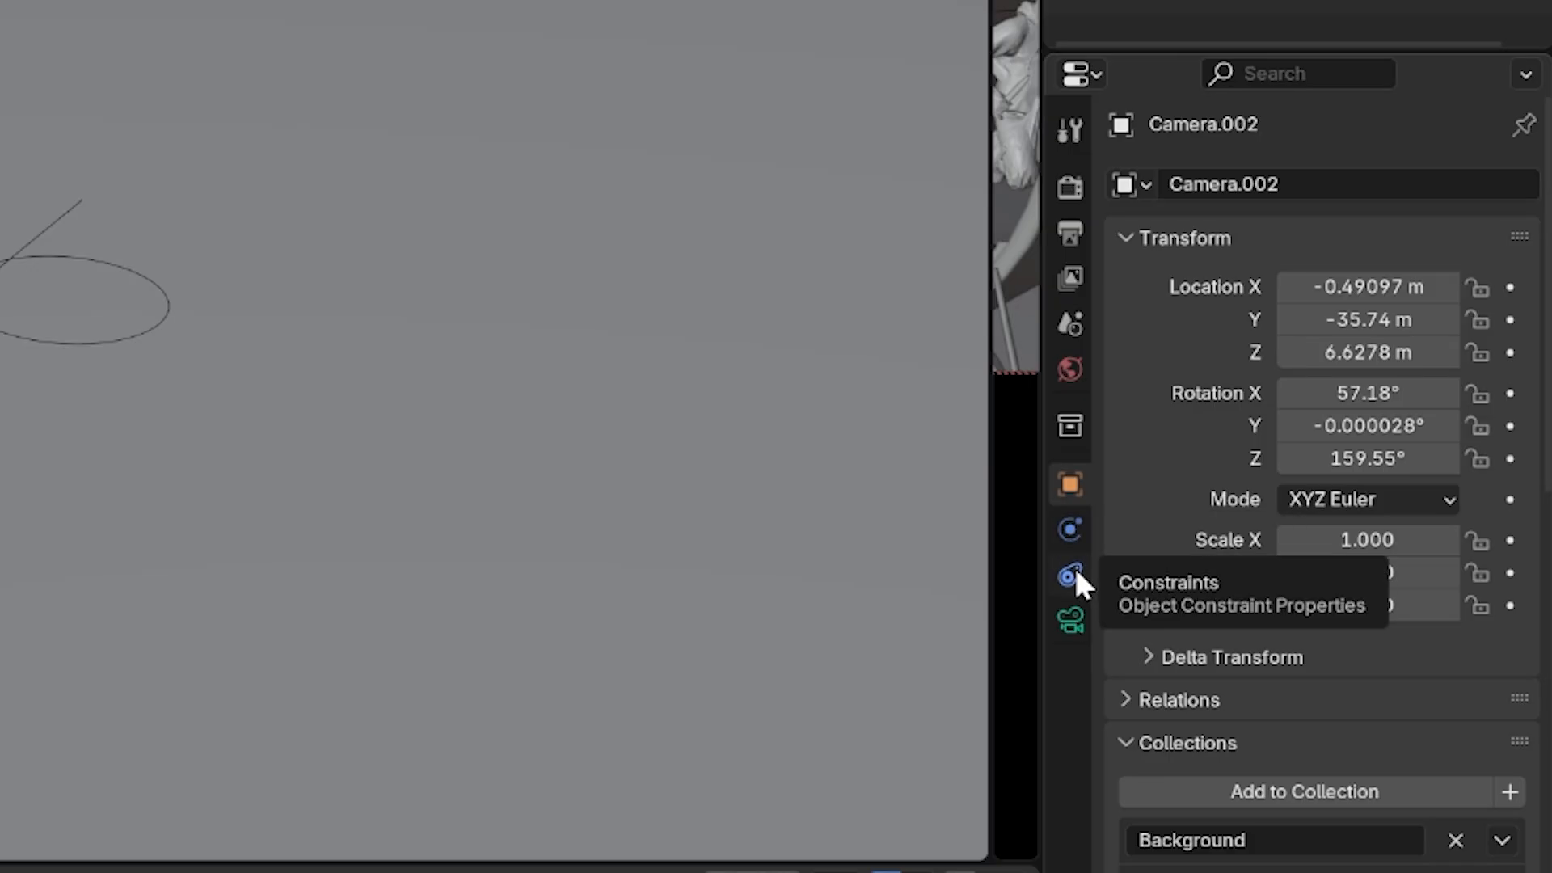
Step: Add Follow Path and Track To constraints to Camera.002, keeping Follow Path first in the collapsed stack
click(1071, 575)
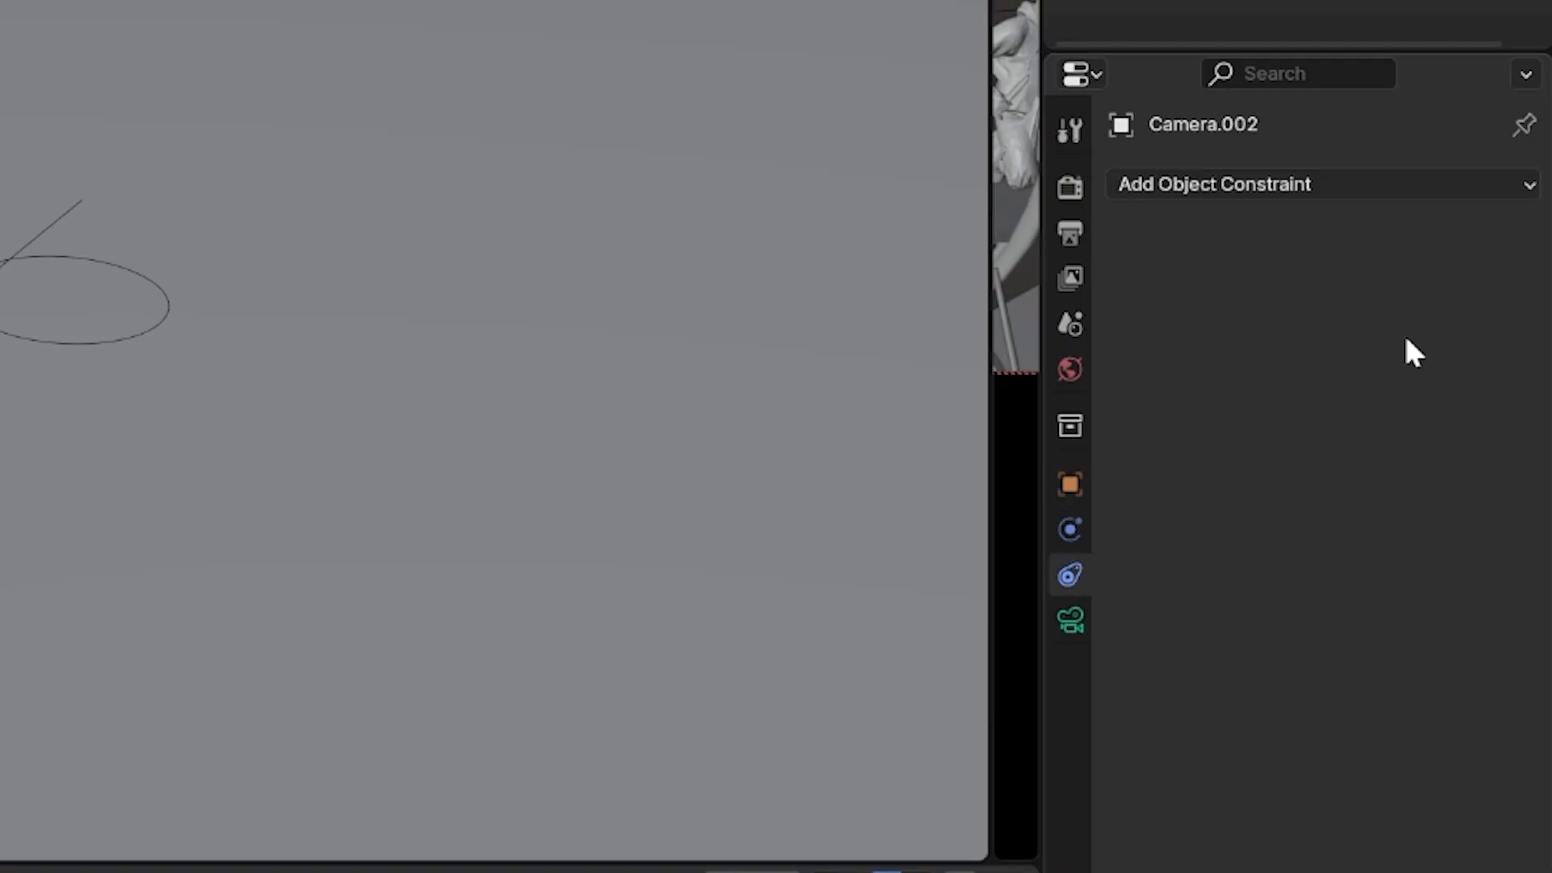
click(1293, 184)
click(1410, 415)
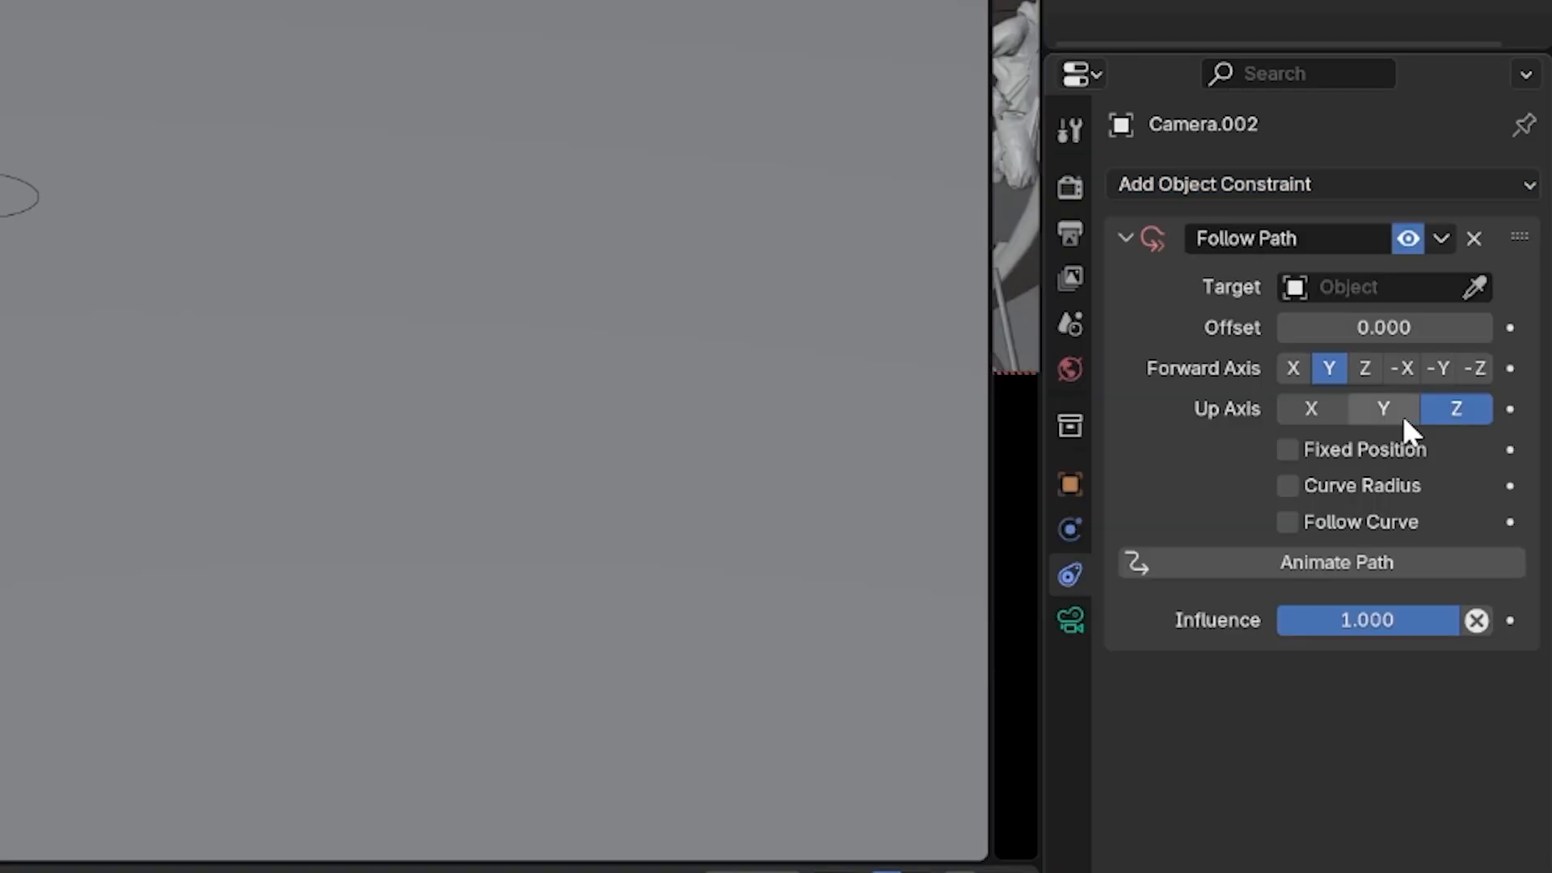
click(1188, 187)
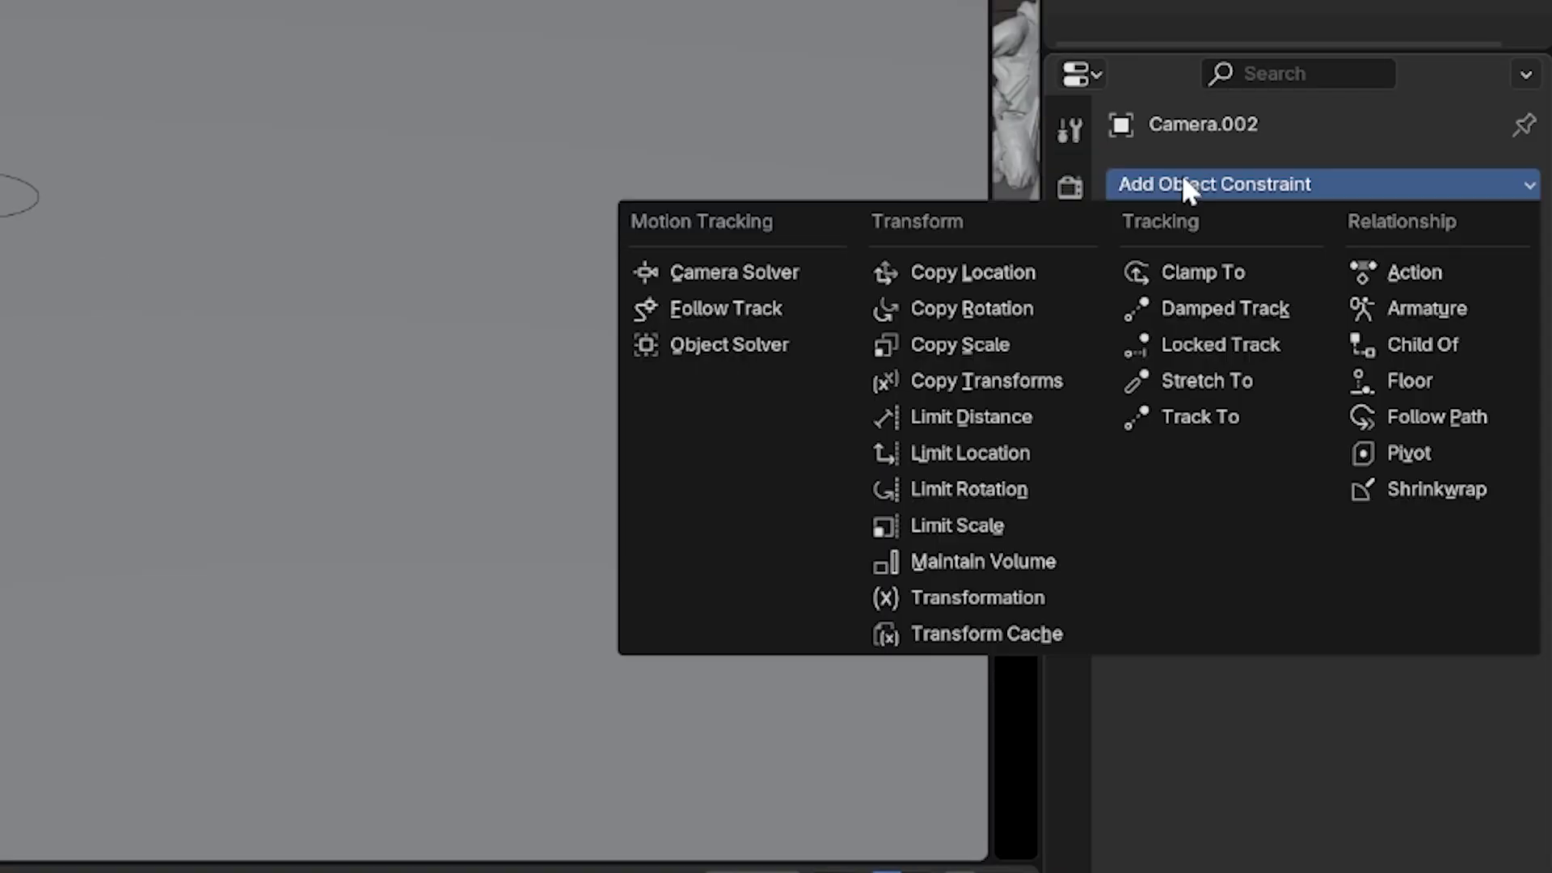
click(1204, 416)
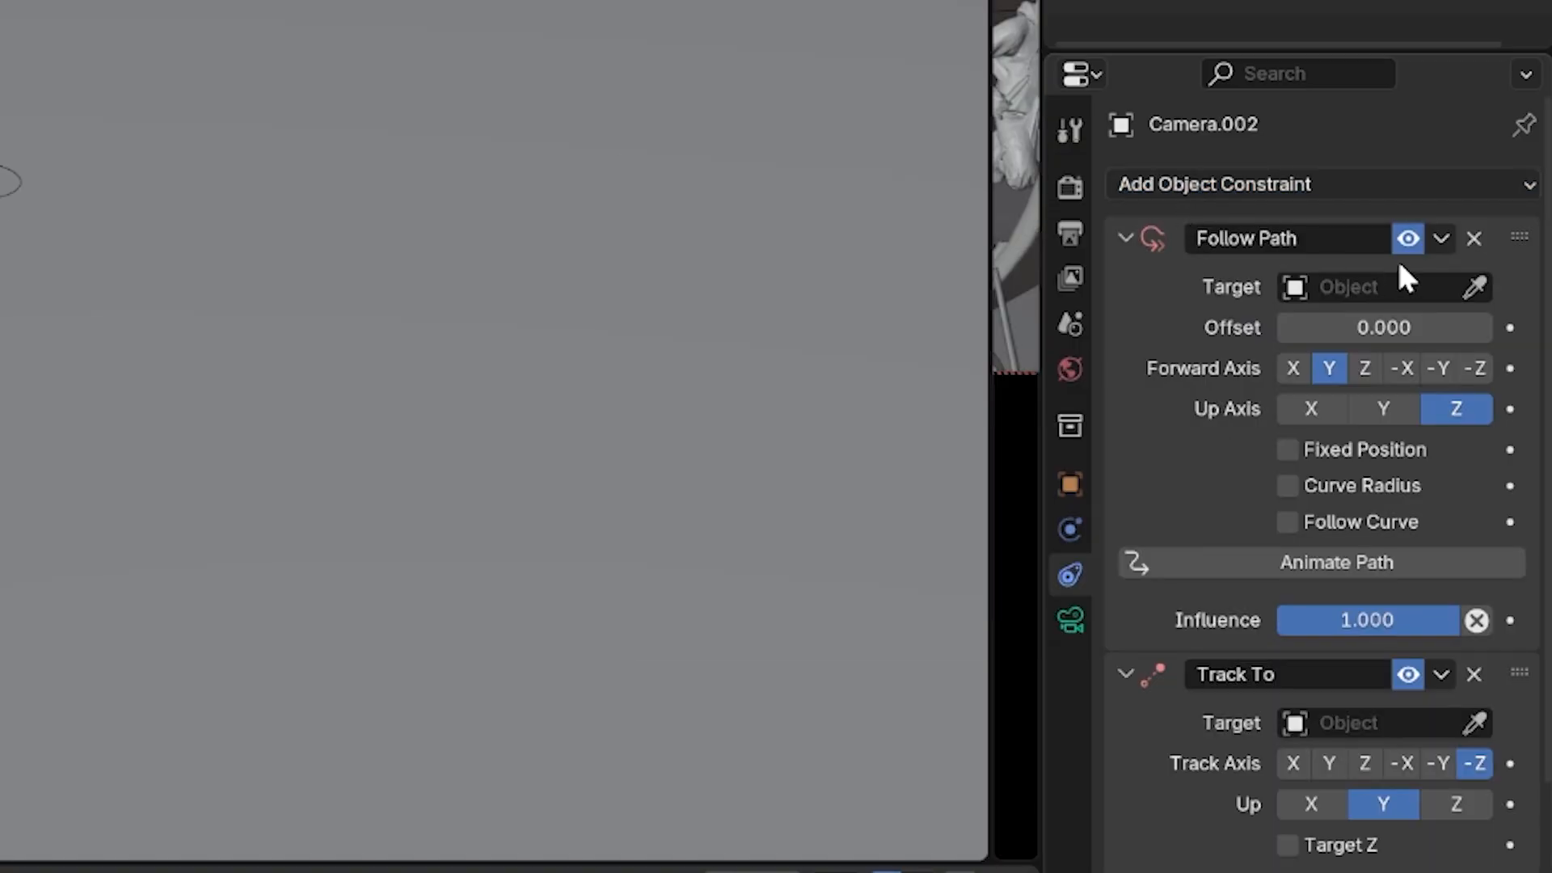
click(1126, 674)
click(1125, 238)
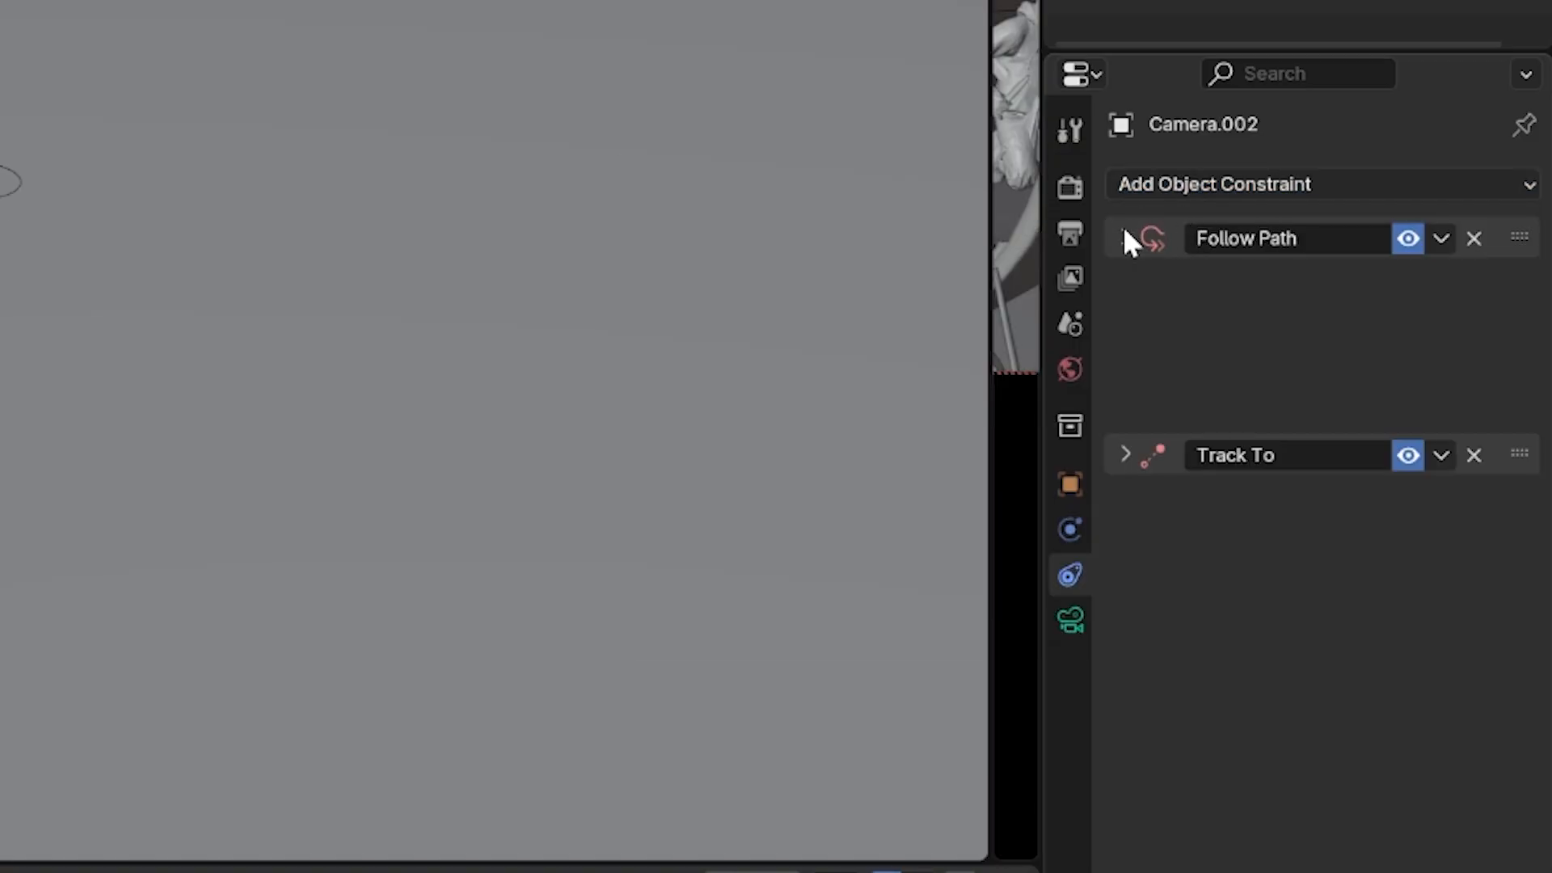
mouse_move(1520, 241)
mouse_down()
mouse_move(1517, 308)
mouse_move(1497, 231)
mouse_up()
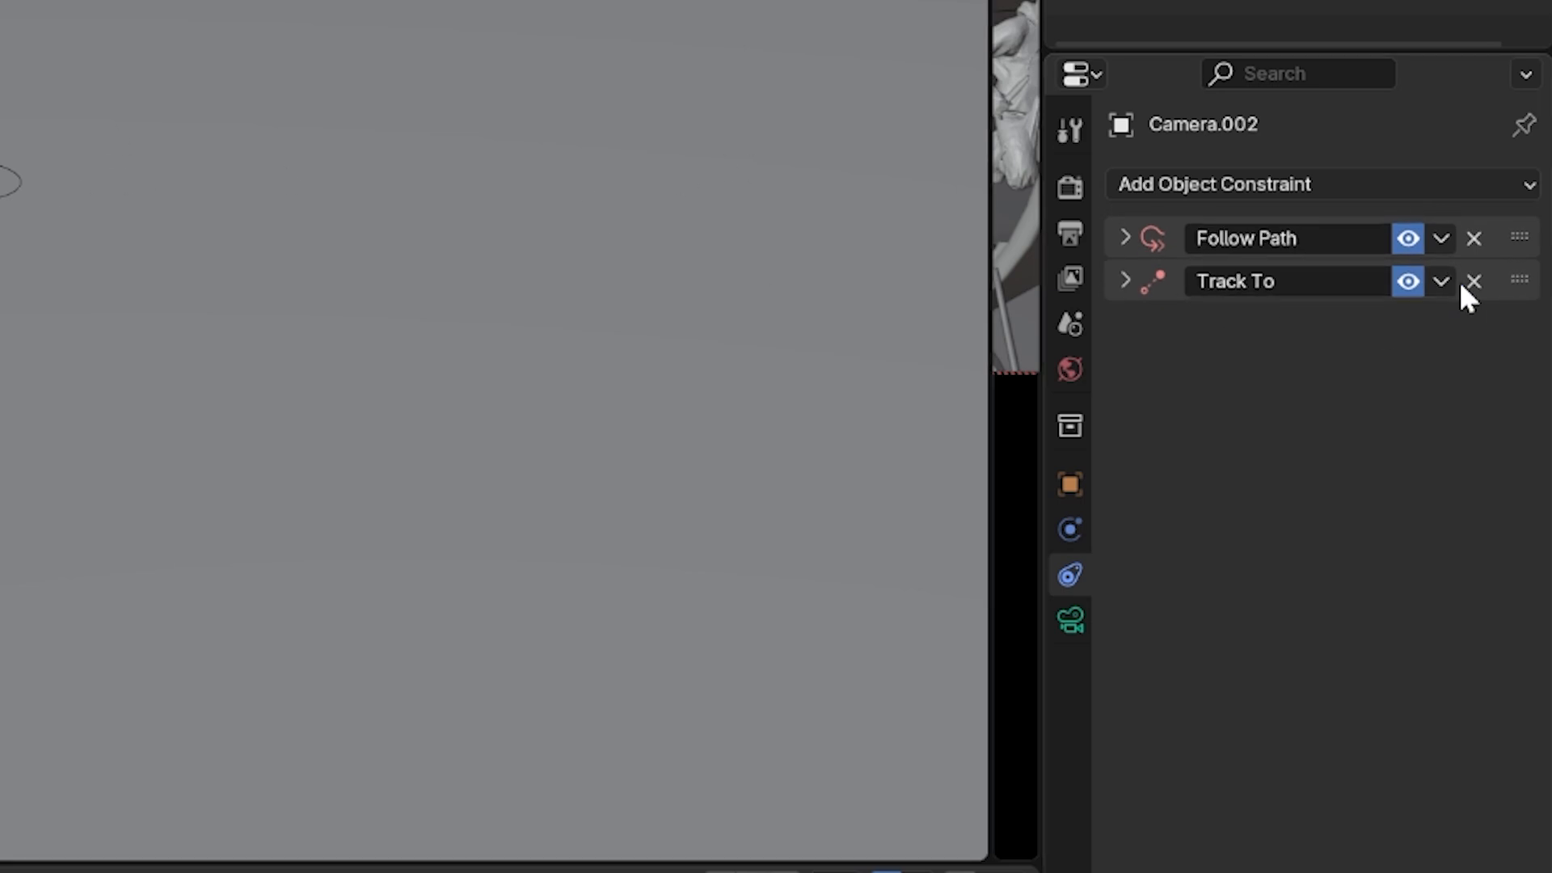
Step: Set the Follow Path constraint's target to NurbsPath by picking the straight curve in the viewport
click(1129, 241)
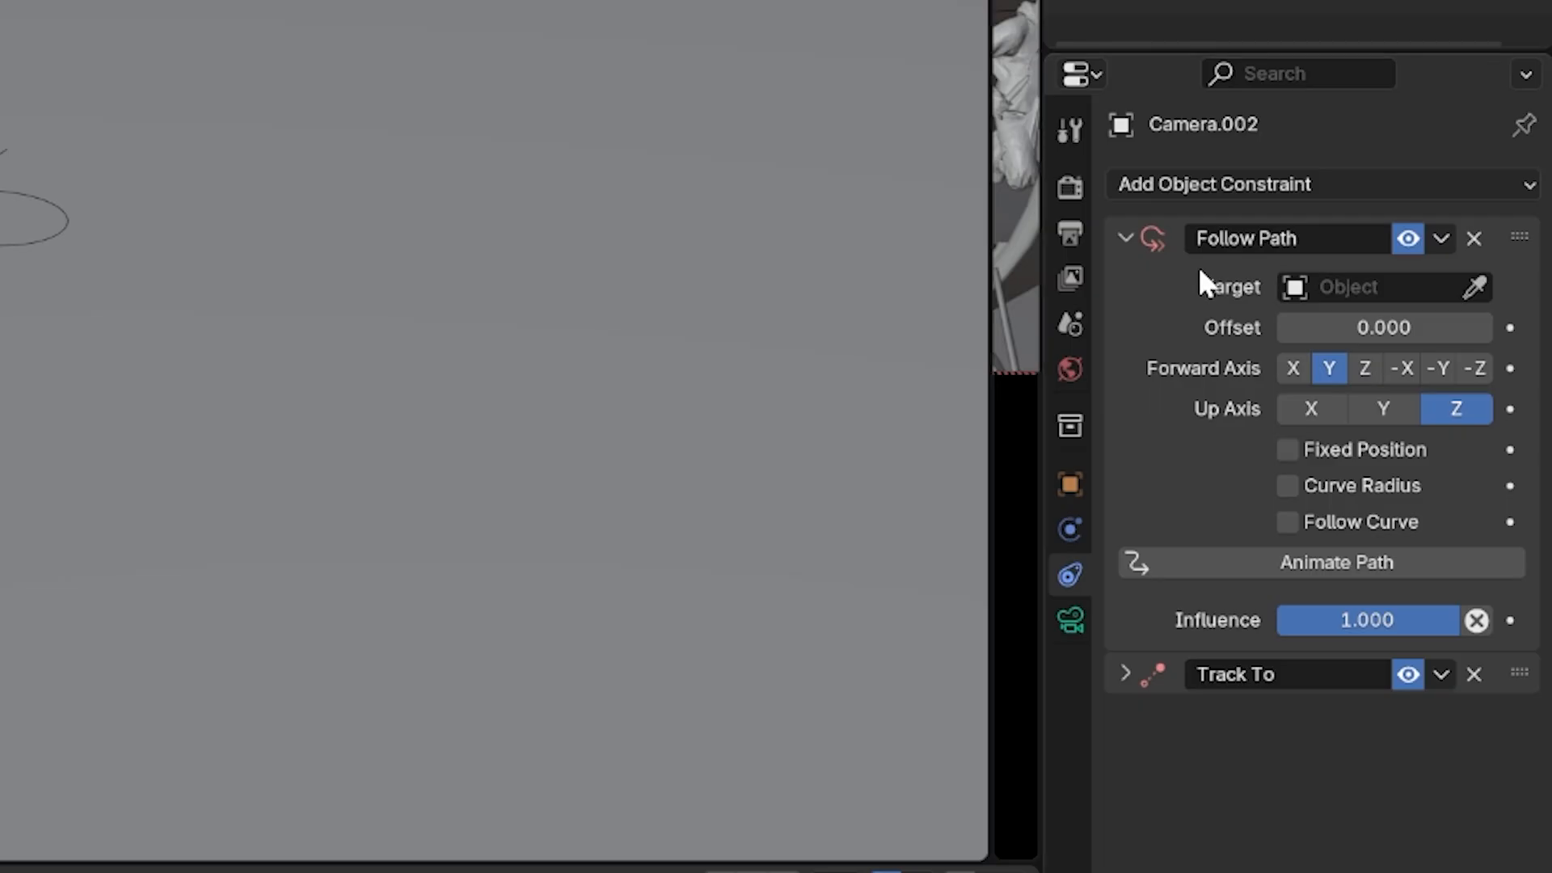
click(1476, 285)
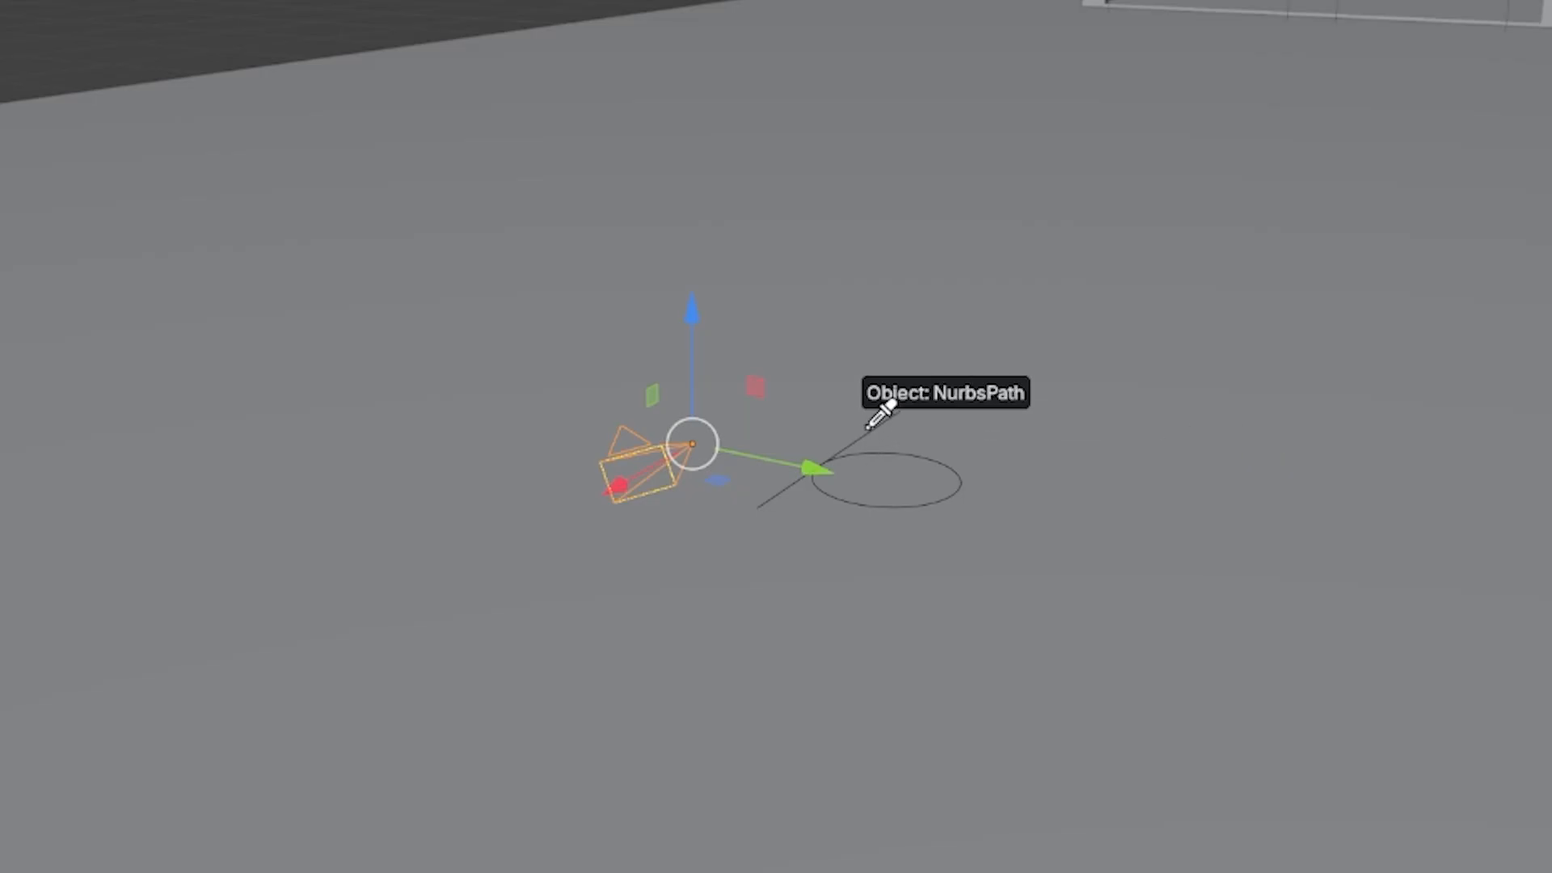
click(874, 426)
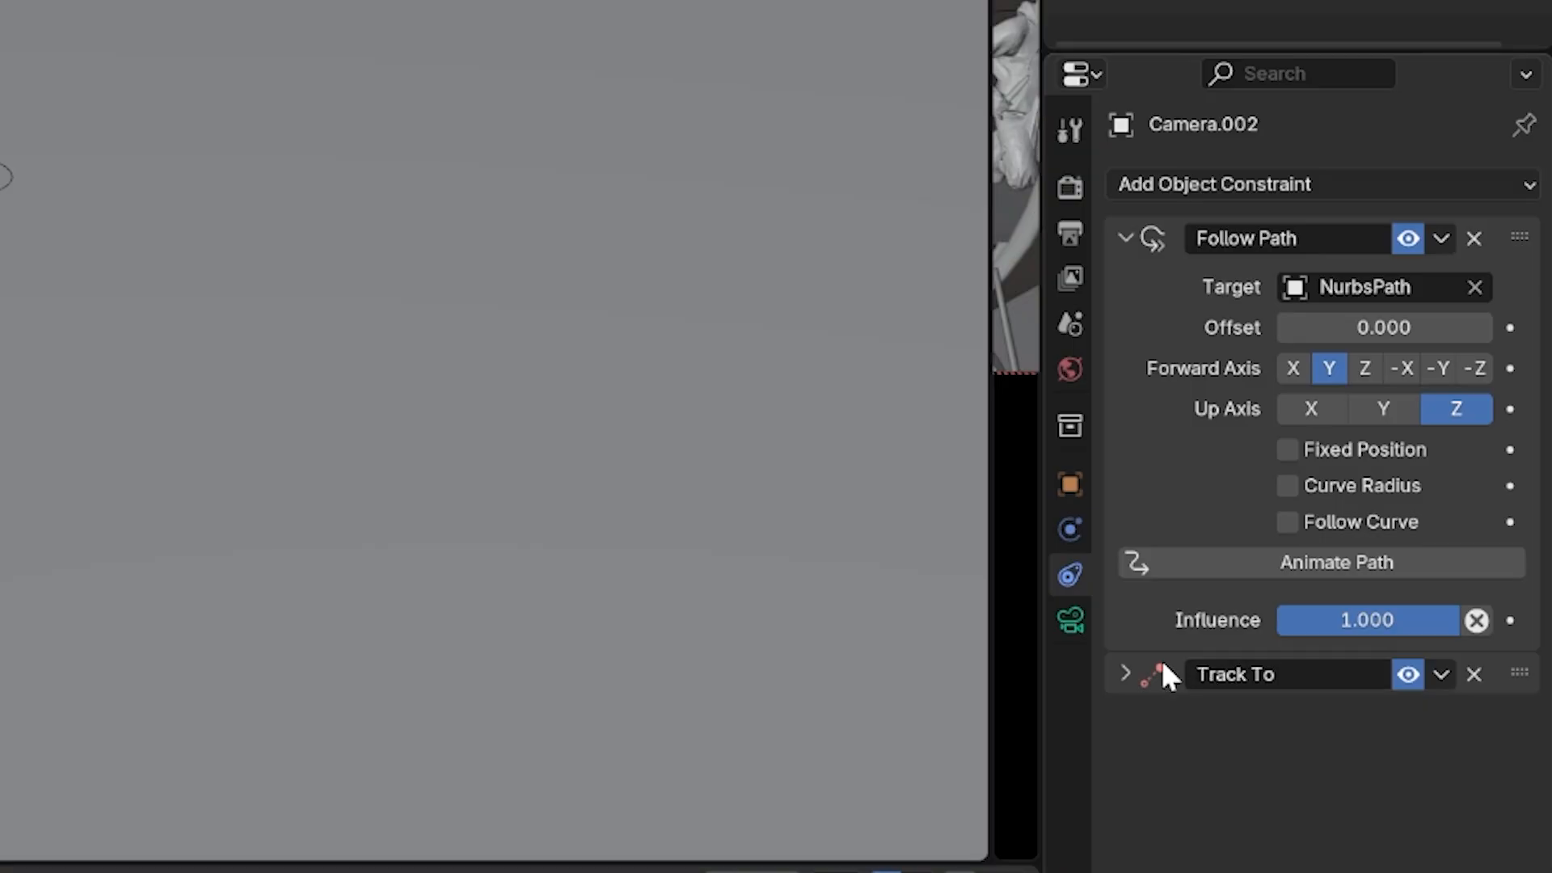
Step: Set the Track To constraint's target to BézierCircle by picking the circle in the viewport
click(1125, 674)
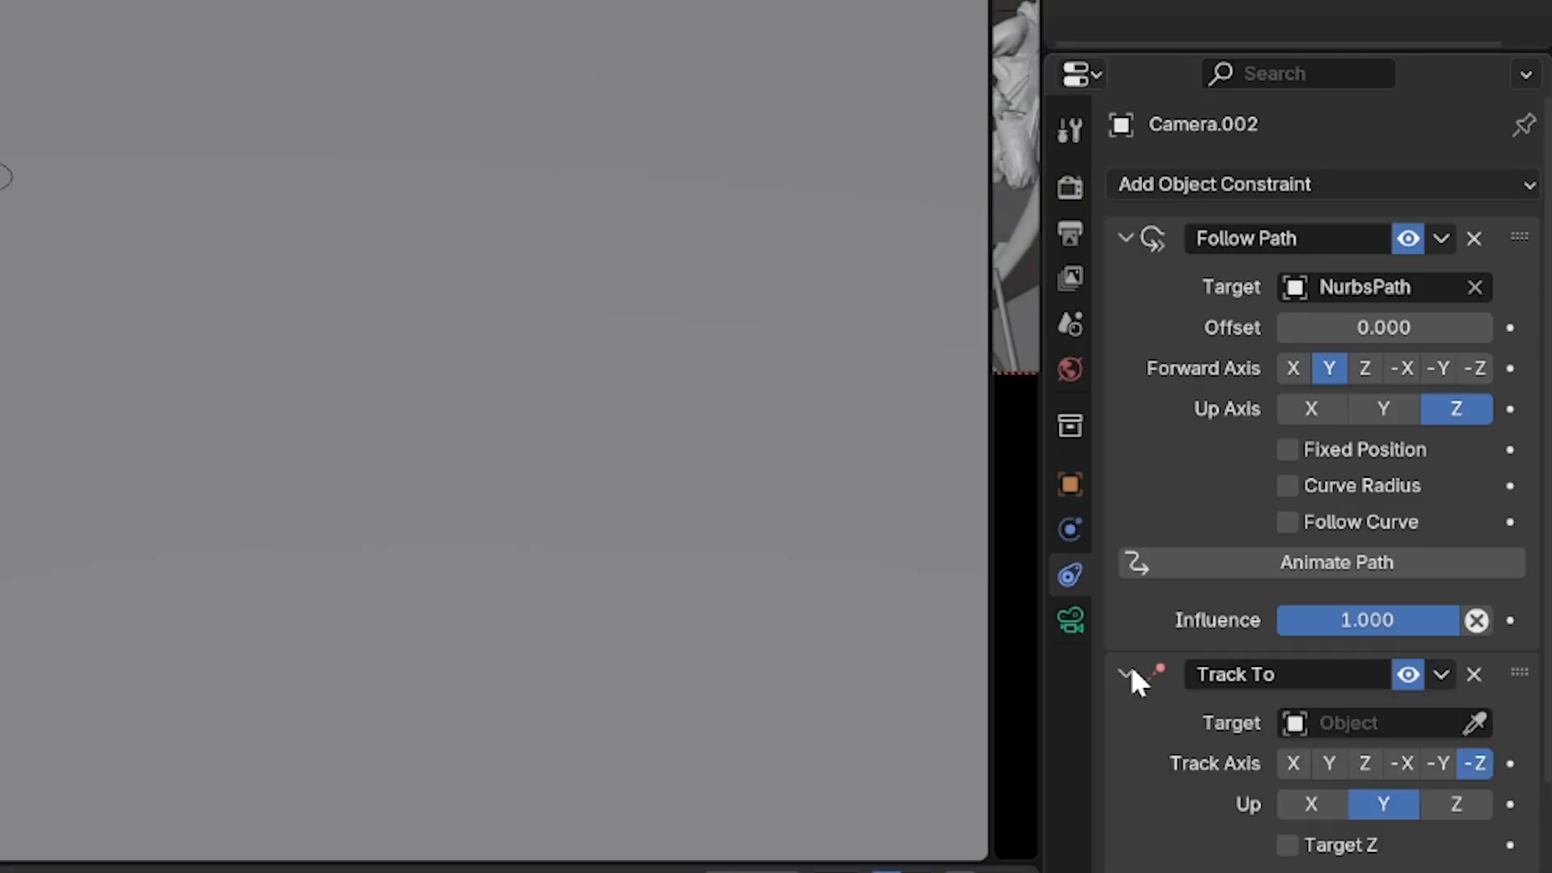
click(1477, 722)
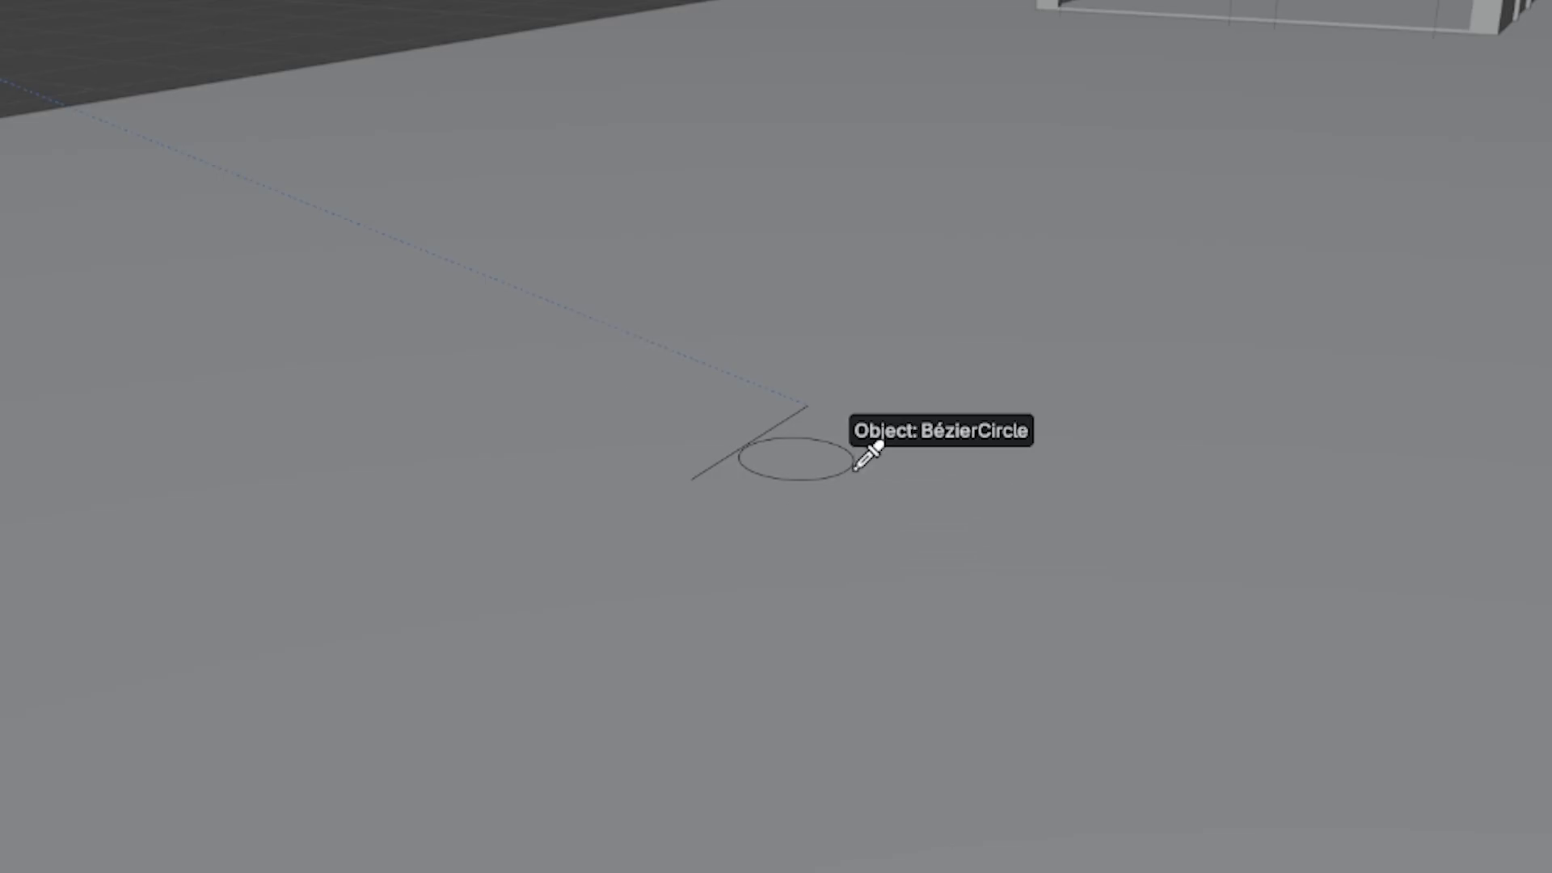
click(855, 469)
Step: Select the displaced Camera.002 and clear its location so it sits on the path
shift+middle_drag(515, 415, 635, 442)
middle_drag(624, 498, 409, 409)
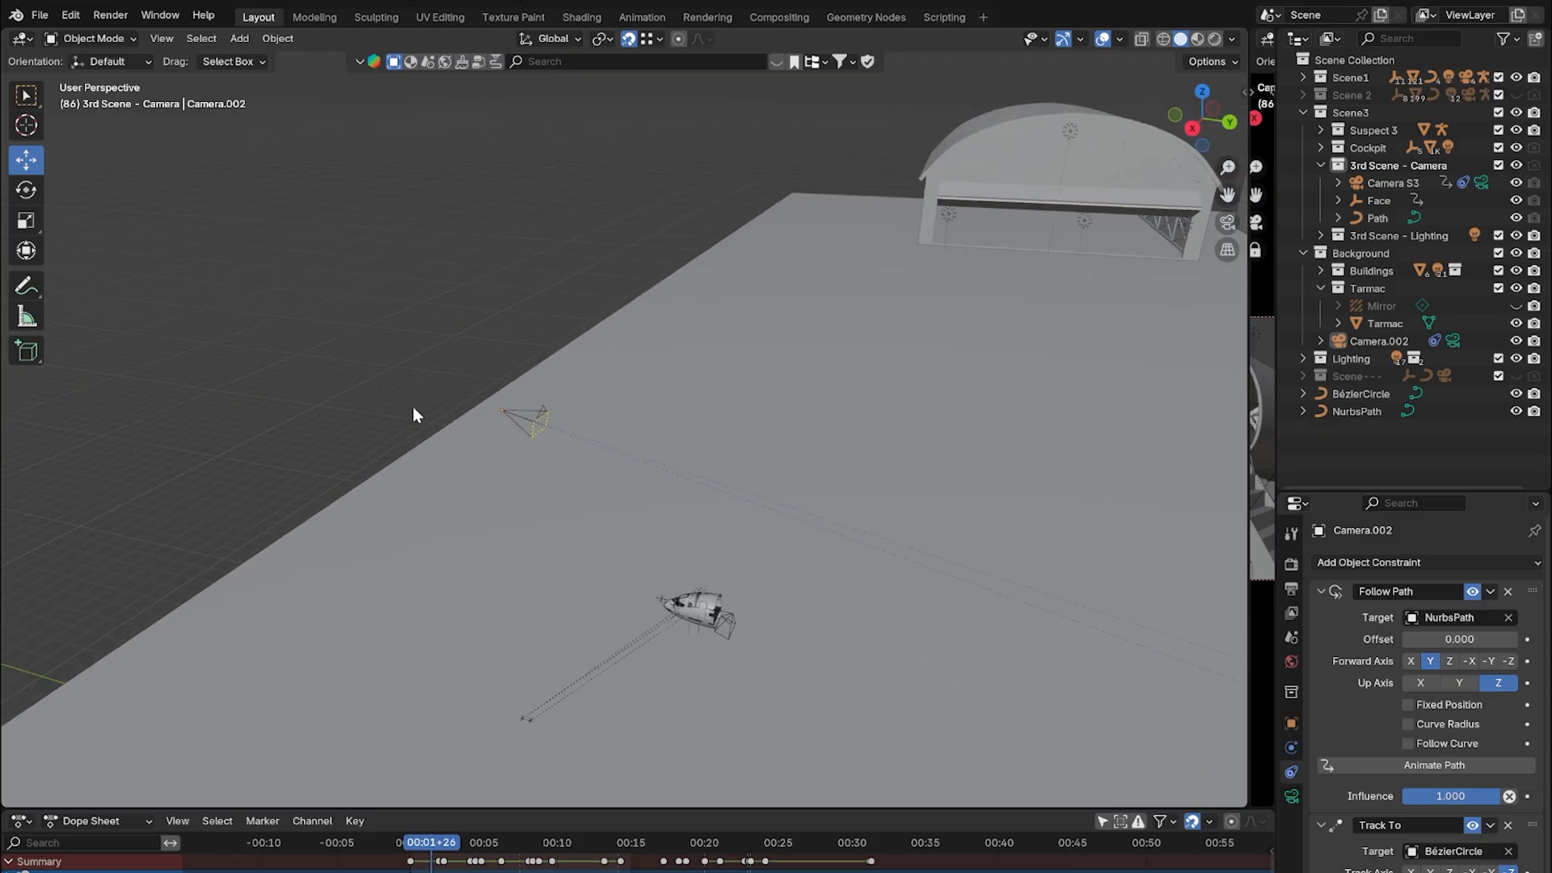
click(509, 416)
middle_drag(763, 511, 809, 528)
middle_drag(764, 478, 721, 547)
key(alt+g)
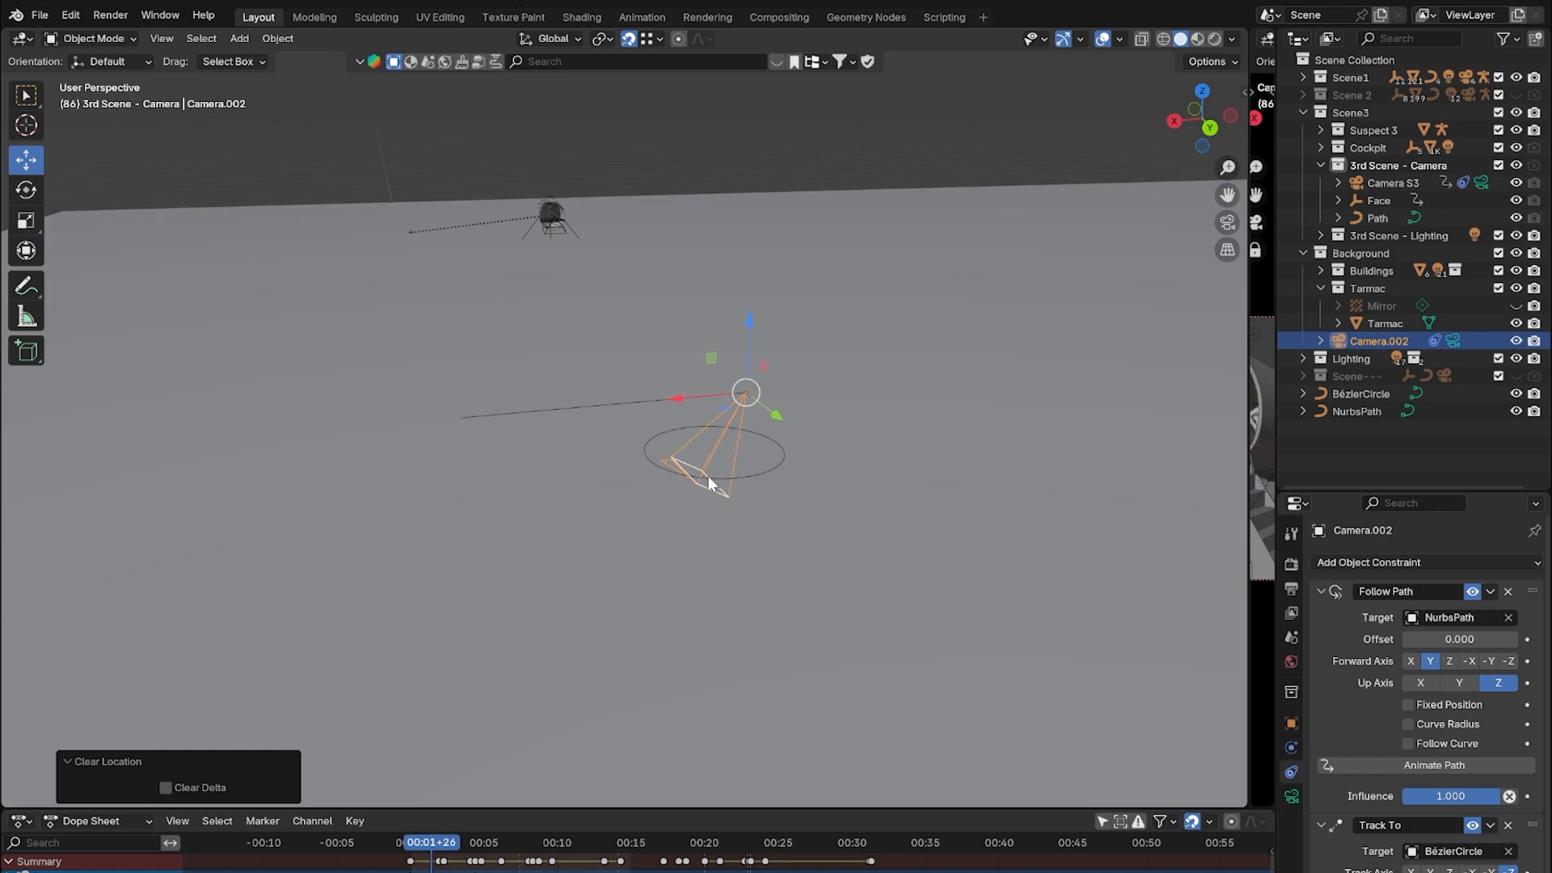
Step: Move the Bézier circle 3.8627 m along Y and about -0.076 m along X, in front of the camera
click(708, 477)
key(g)
key(y)
click(792, 555)
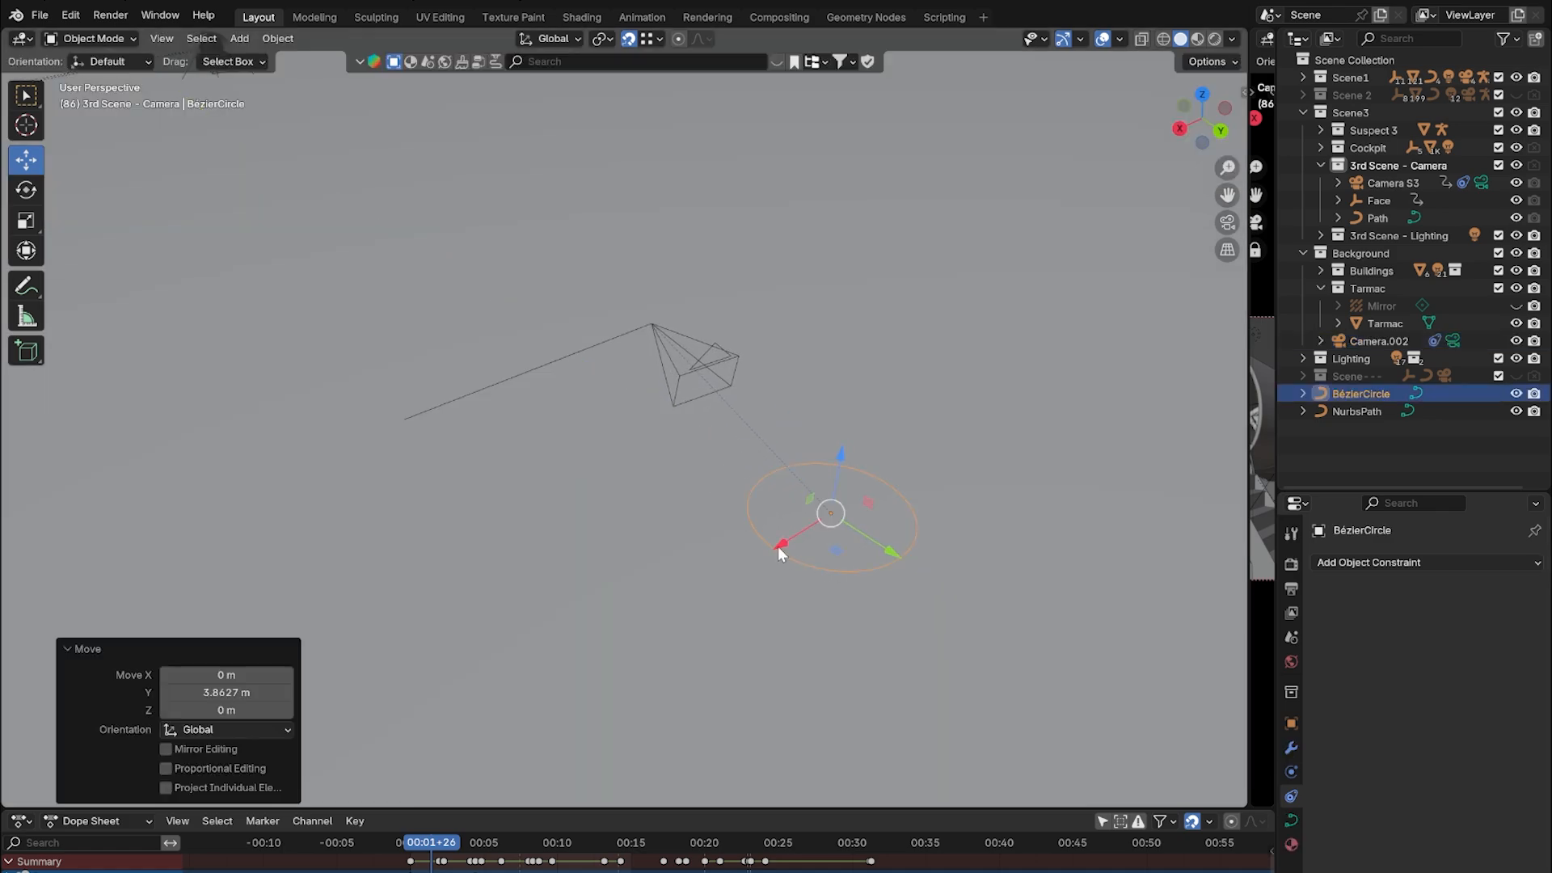
key(g)
key(x)
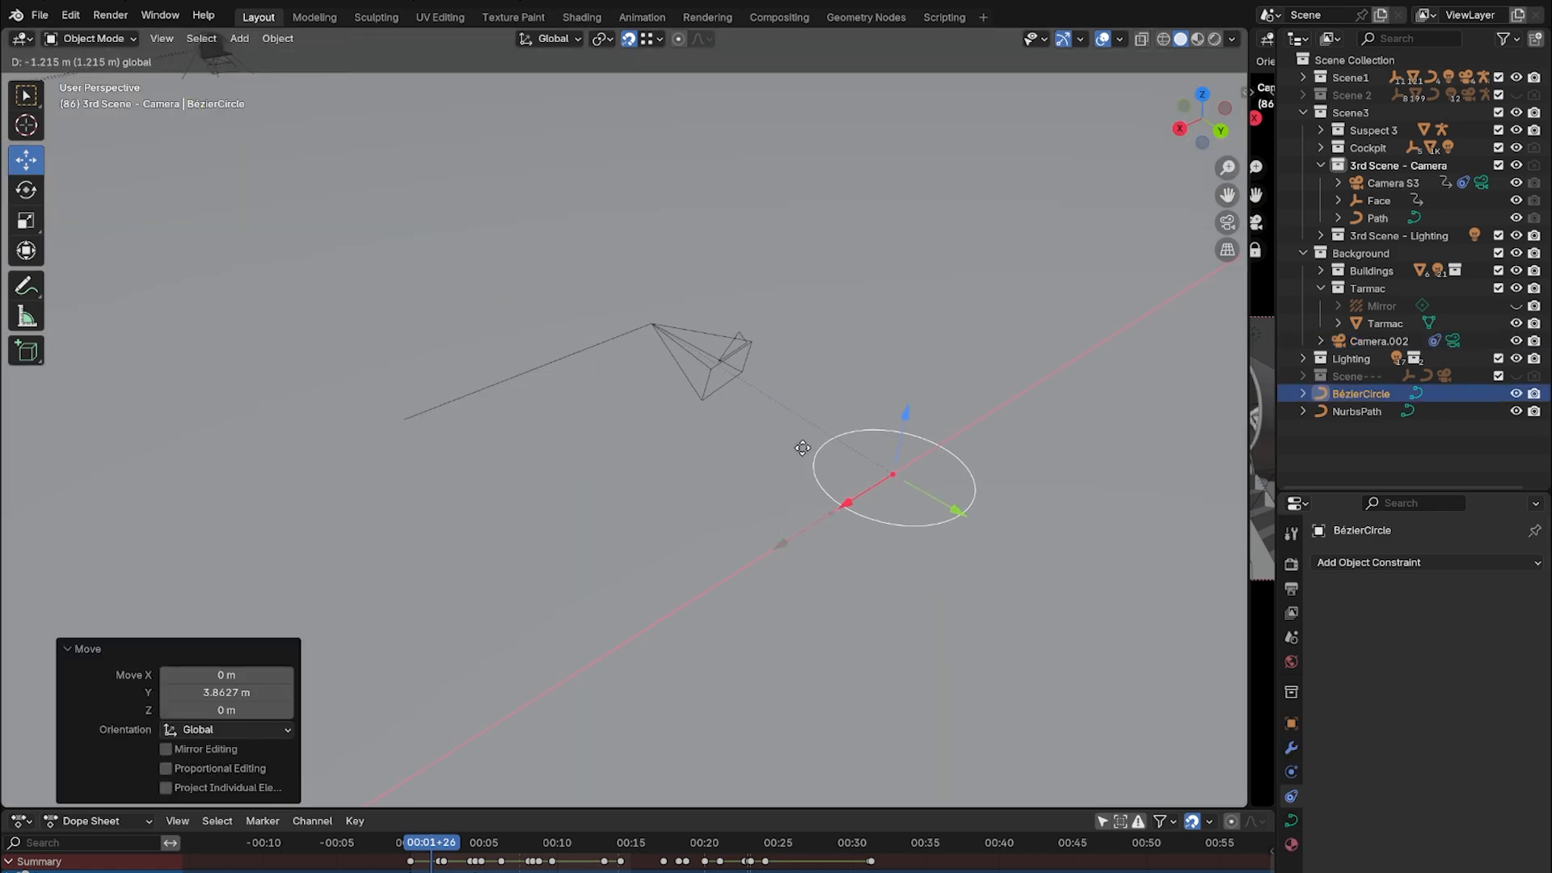
click(821, 448)
Step: Adjust the Bézier circle's height along the Z axis to test how Camera.002 tracks it
key(g)
key(z)
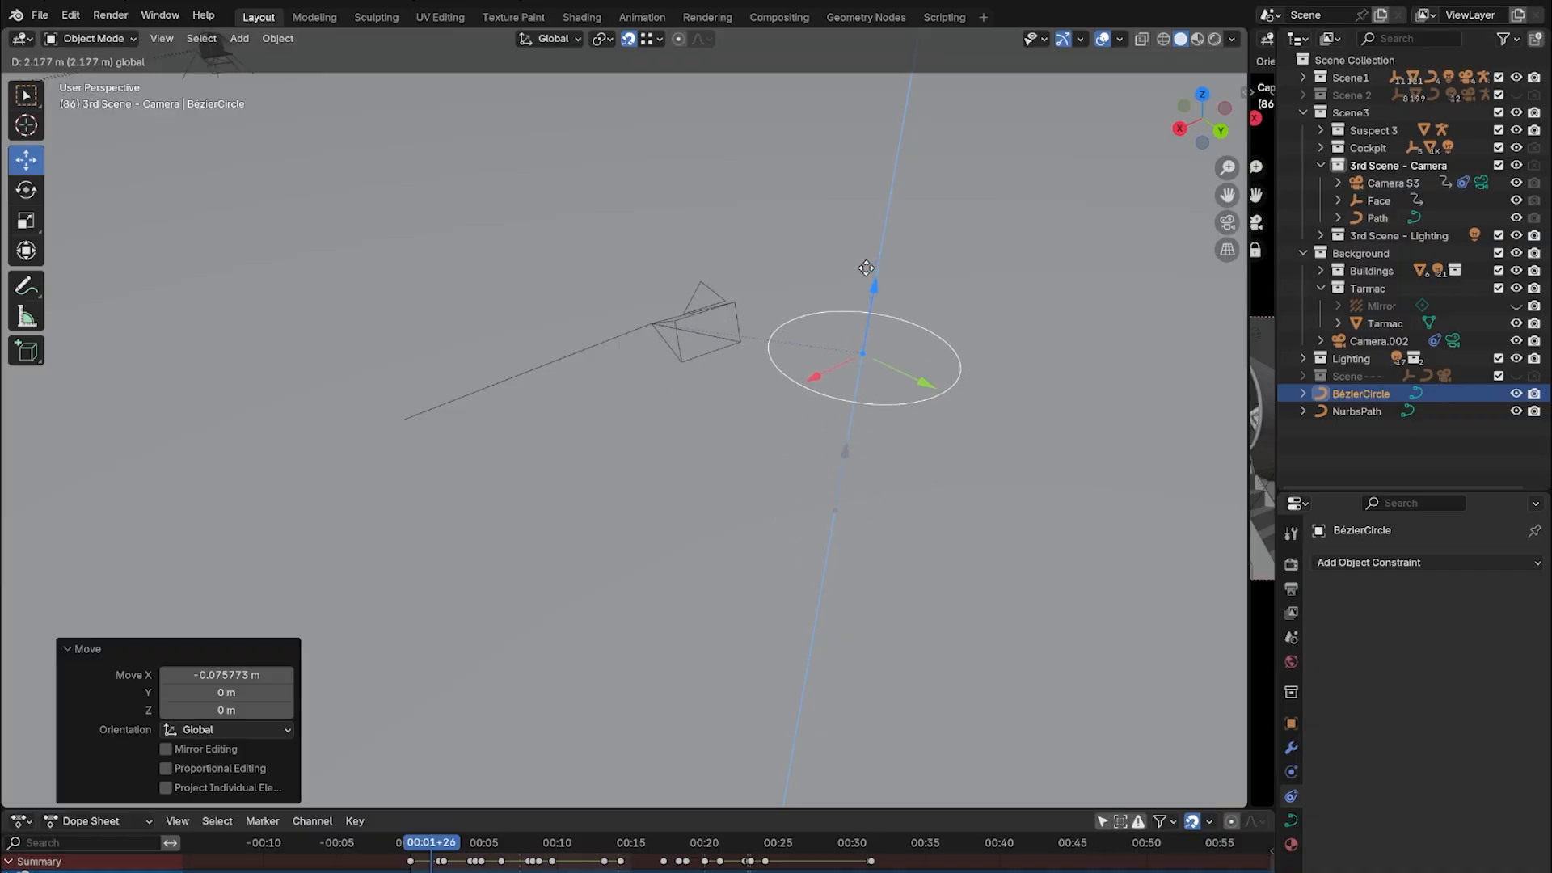
click(837, 355)
middle_drag(837, 356, 794, 194)
key(g)
key(z)
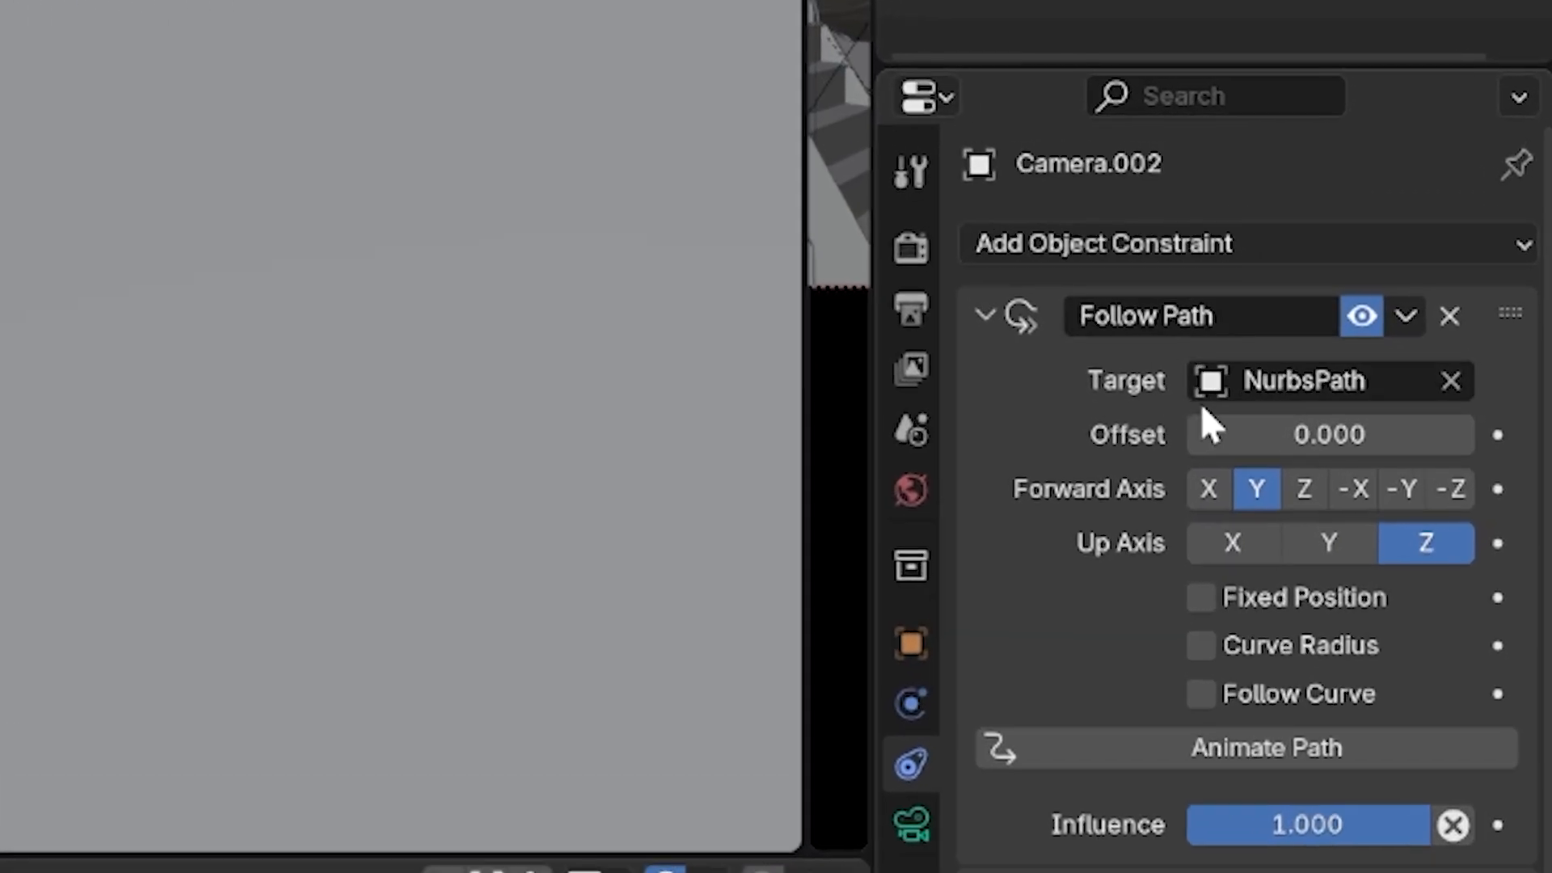
Step: Slide Camera.002 along NurbsPath by adjusting the Follow Path constraint's offset
mouse_move(1278, 437)
mouse_down()
mouse_move(1326, 437)
mouse_move(1245, 437)
mouse_move(1277, 438)
mouse_up()
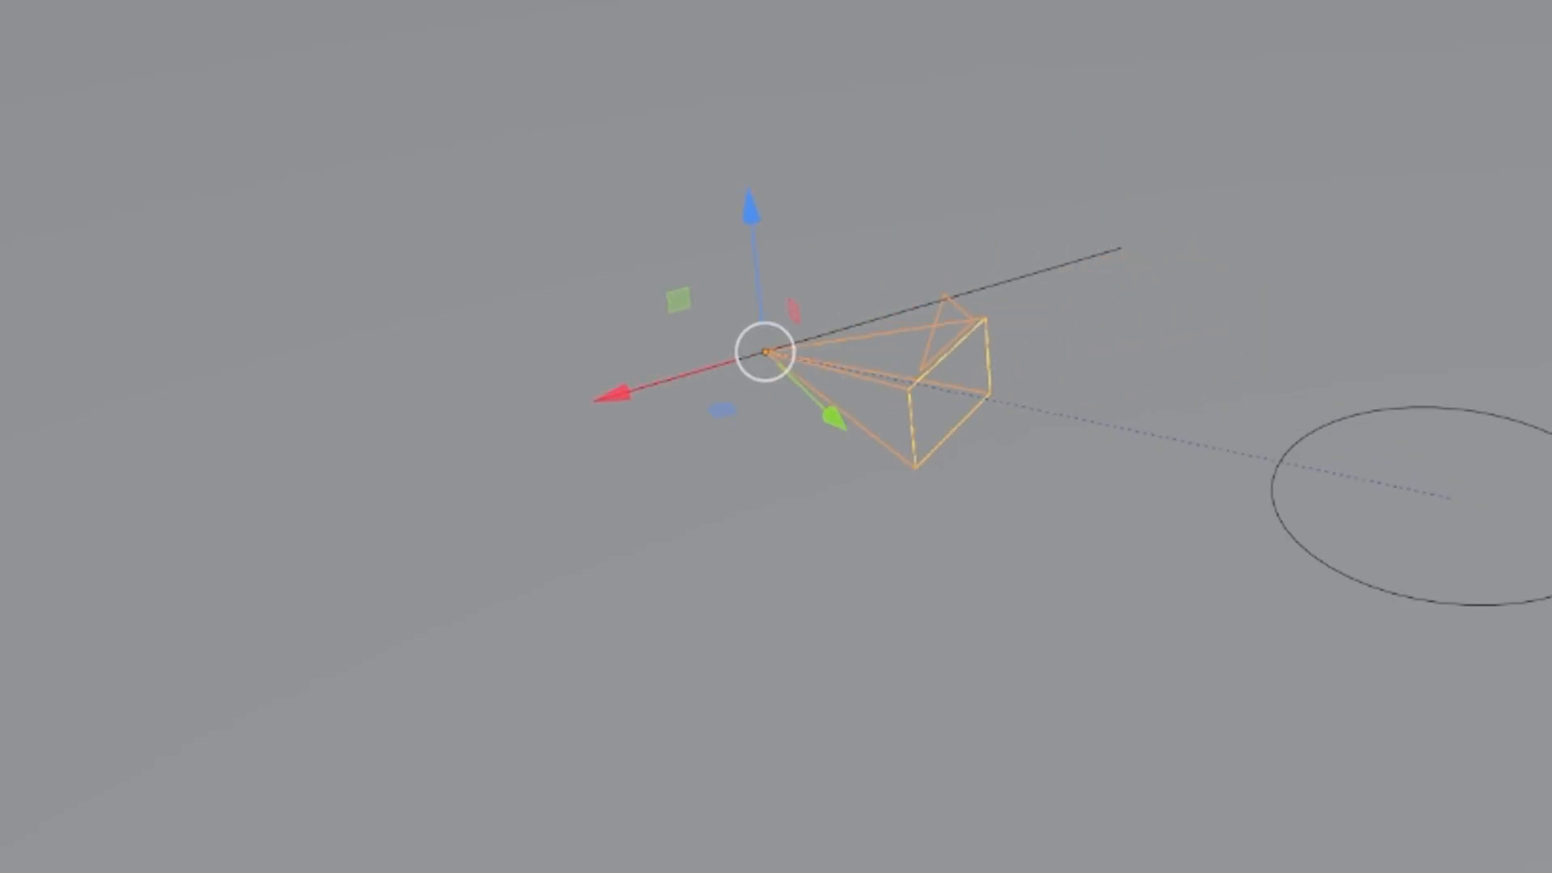
mouse_move(1330, 435)
mouse_down()
mouse_move(1279, 435)
mouse_move(1357, 435)
mouse_up()
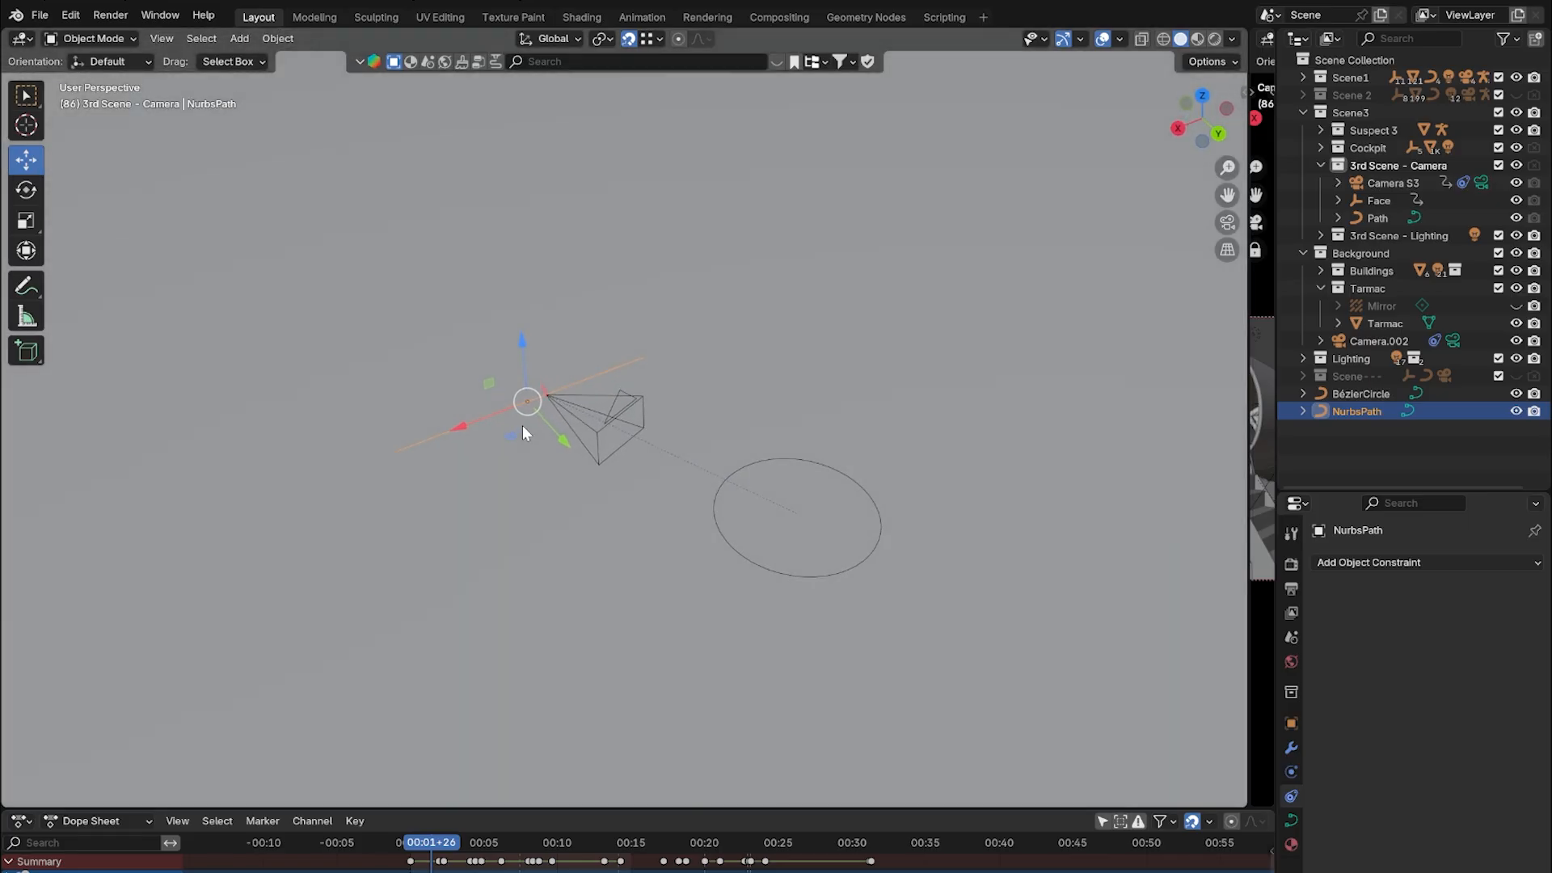
Step: Edit the NURBS path and move its inner control points in opposite directions to bend it into an S-curve
middle_drag(522, 425, 676, 452)
scroll(510, 443, up, 2)
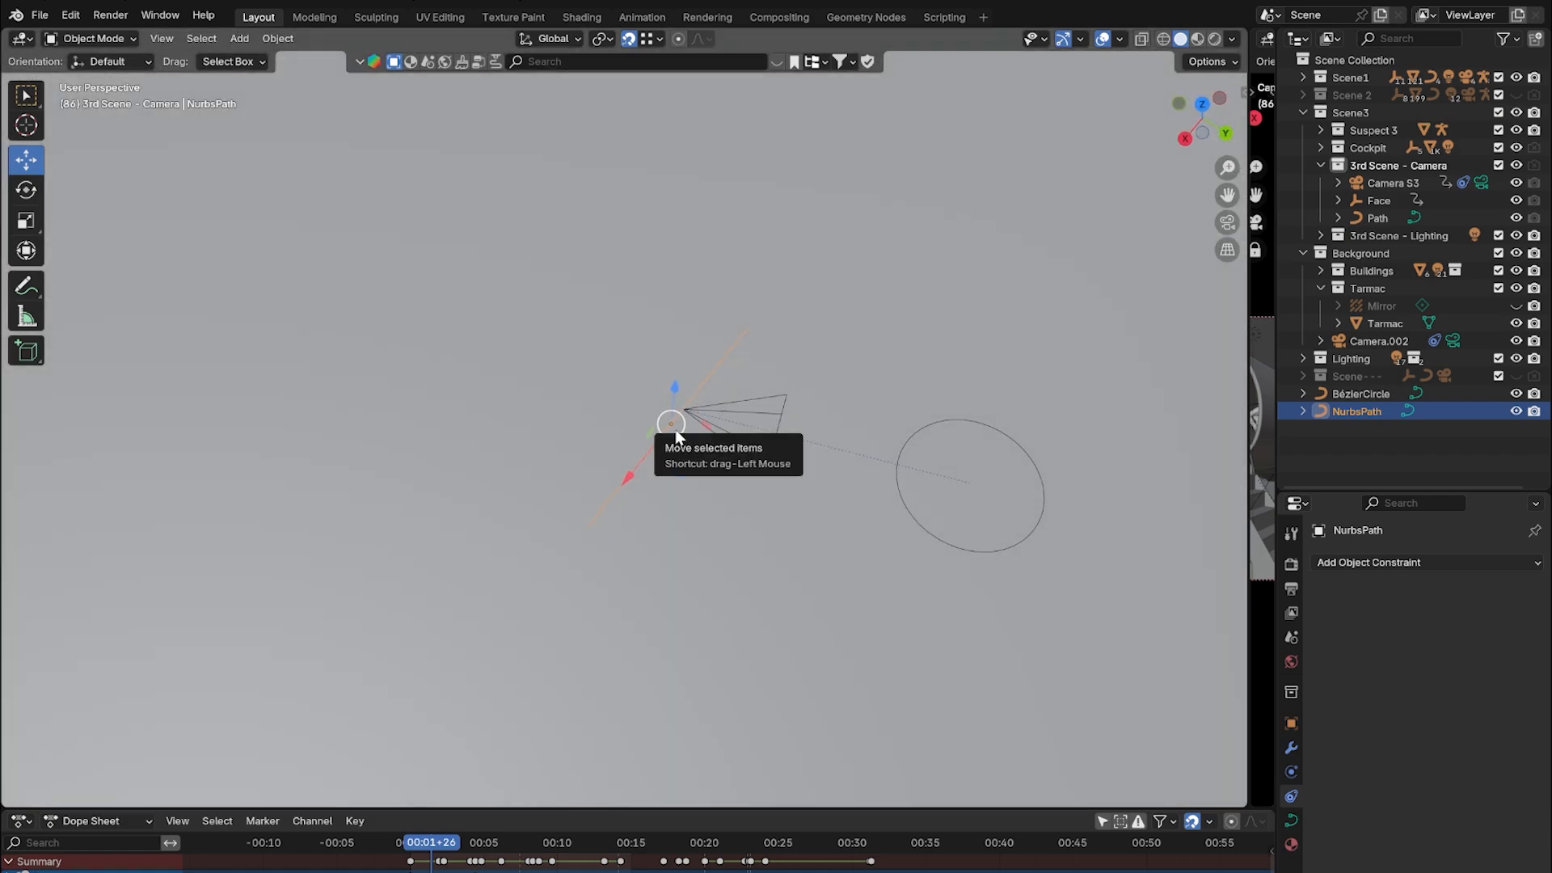
key(Tab)
middle_drag(675, 437, 633, 439)
scroll(628, 450, up, 1)
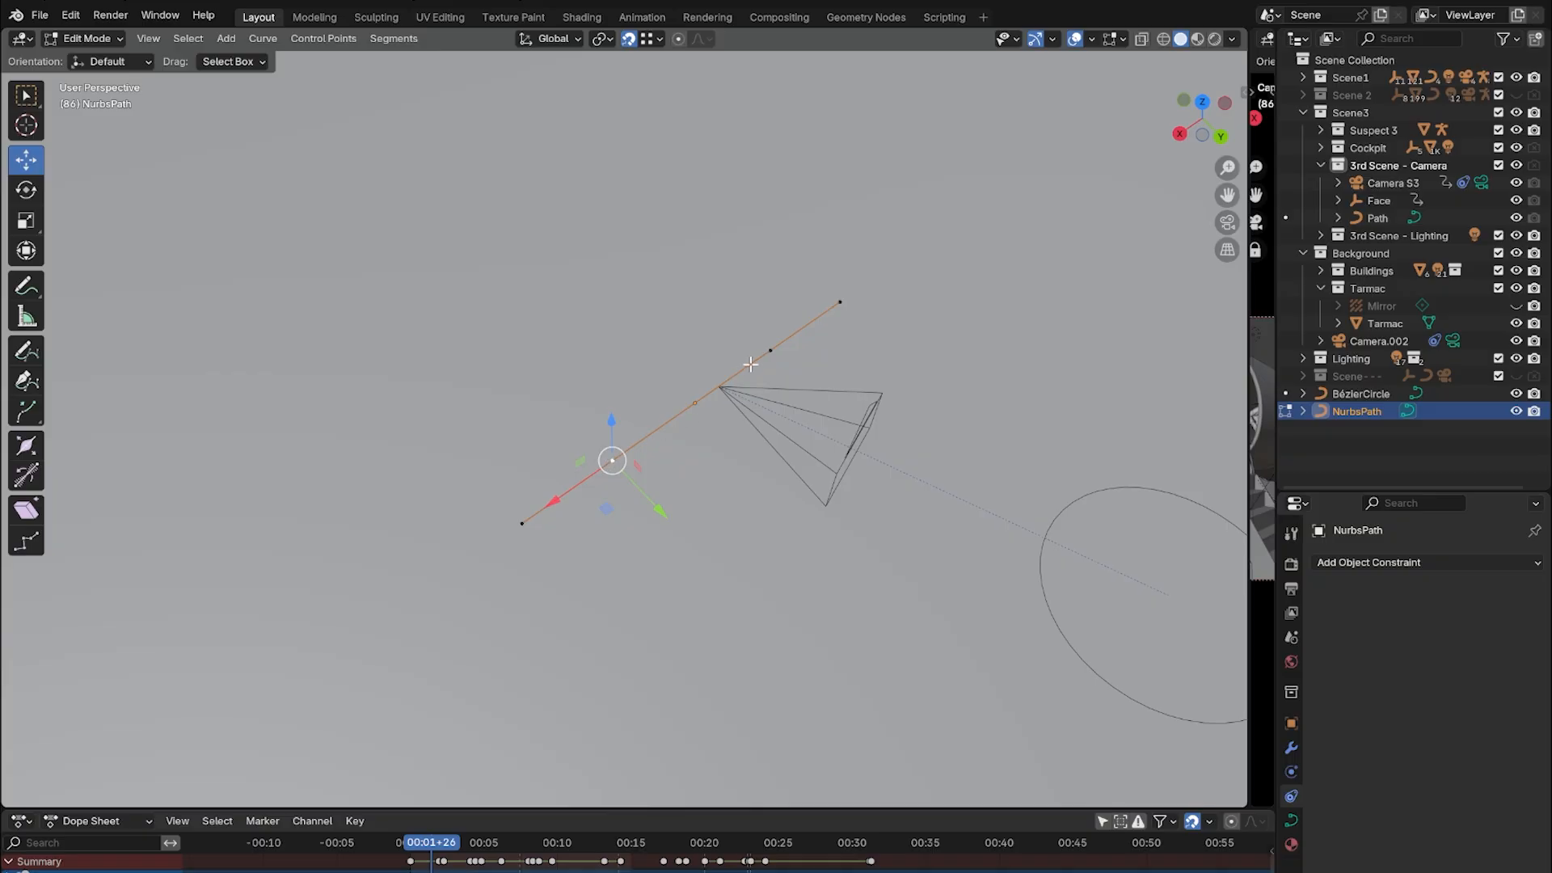
drag(661, 507, 630, 454)
middle_drag(631, 454, 760, 388)
click(776, 389)
drag(807, 446, 865, 554)
Step: Move the path's two end points, shifting the one nearest Camera.002 about -2.08 m along X
click(870, 363)
drag(905, 423, 843, 327)
drag(745, 295, 919, 254)
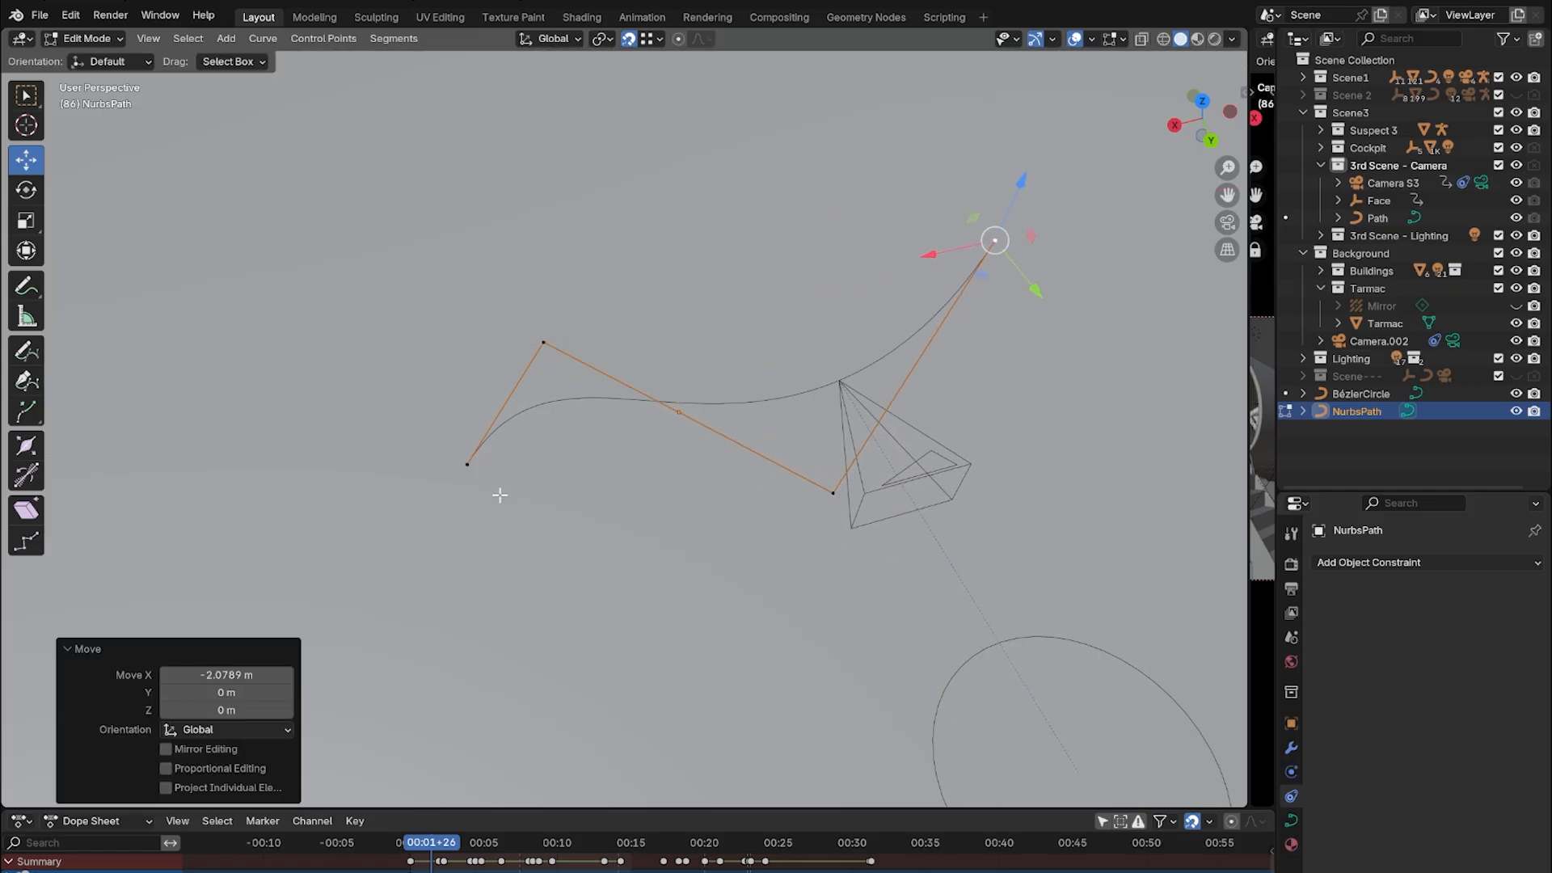
click(471, 467)
scroll(485, 444, down, 1)
drag(455, 471, 395, 638)
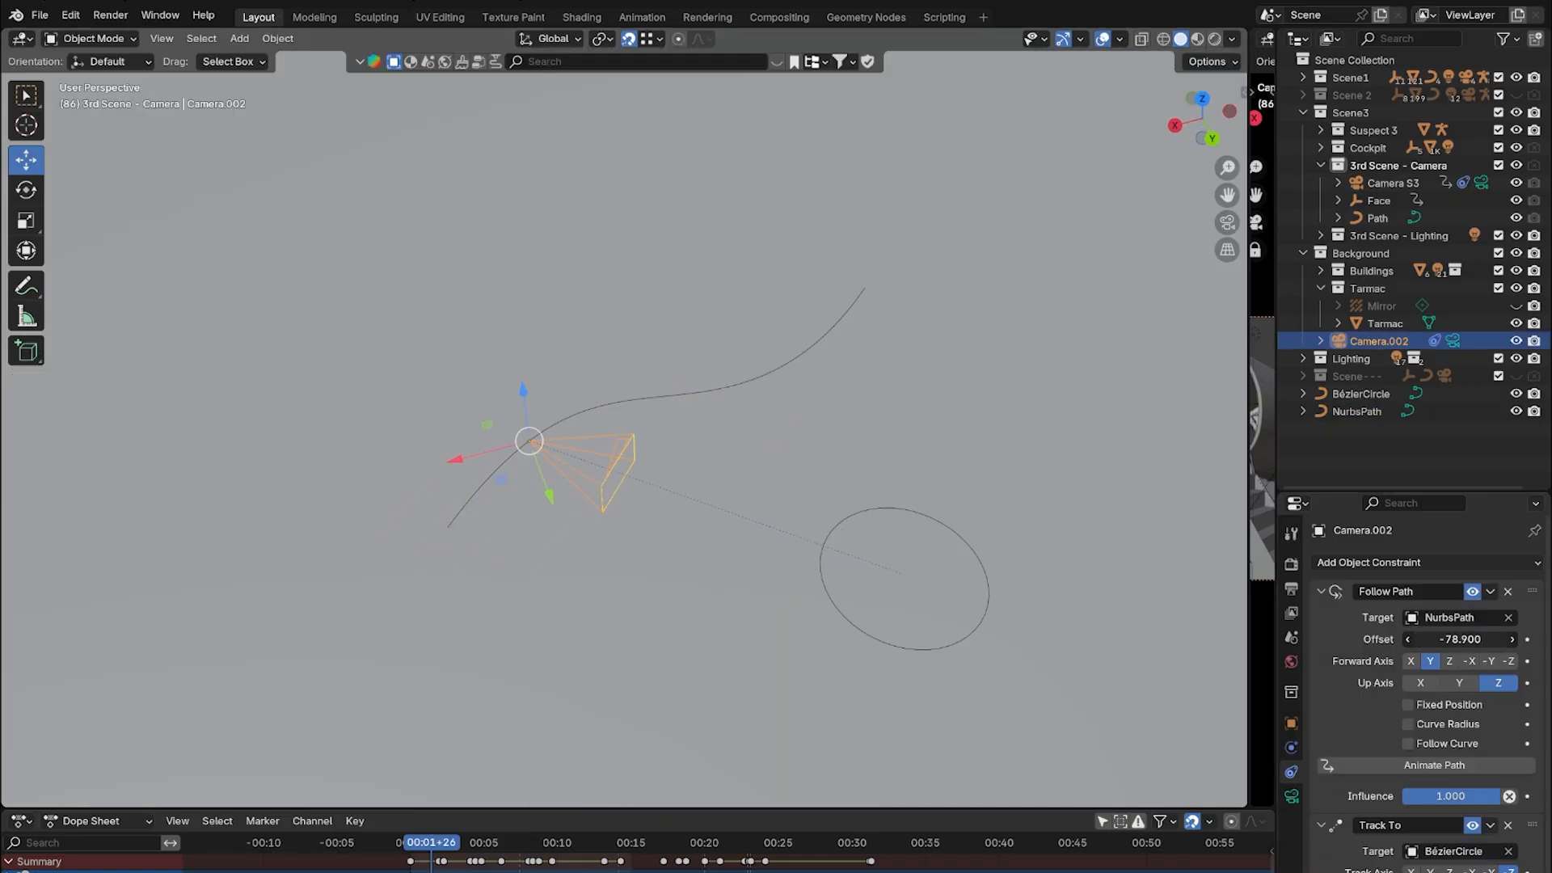
Step: Make Camera.002 the active camera and slide it along the reshaped path with the Follow Path offset to test its view
drag(1460, 640, 1472, 639)
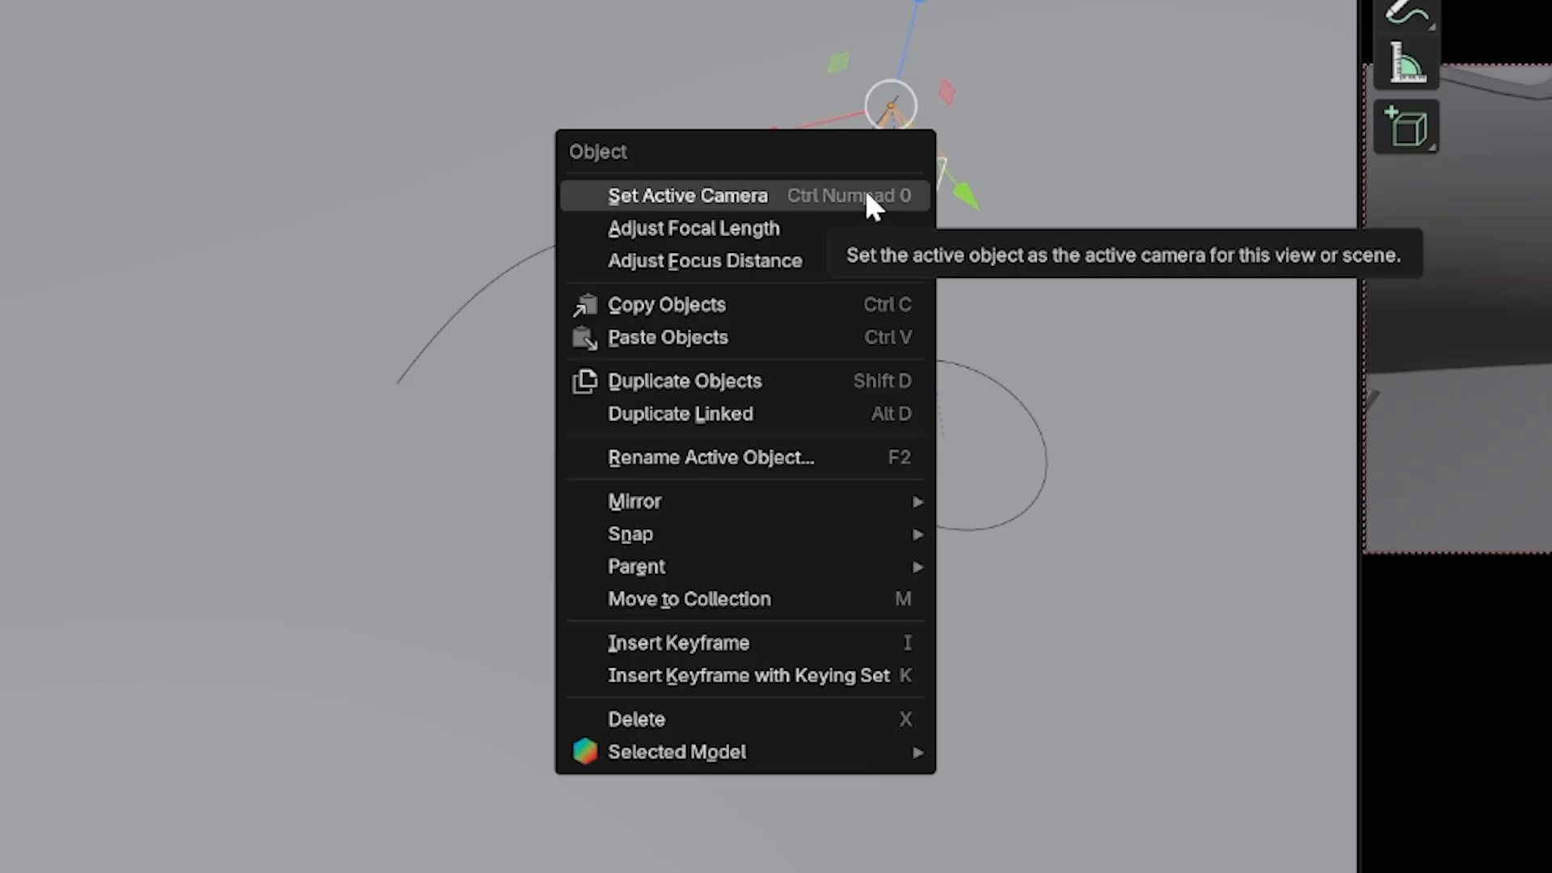
click(872, 197)
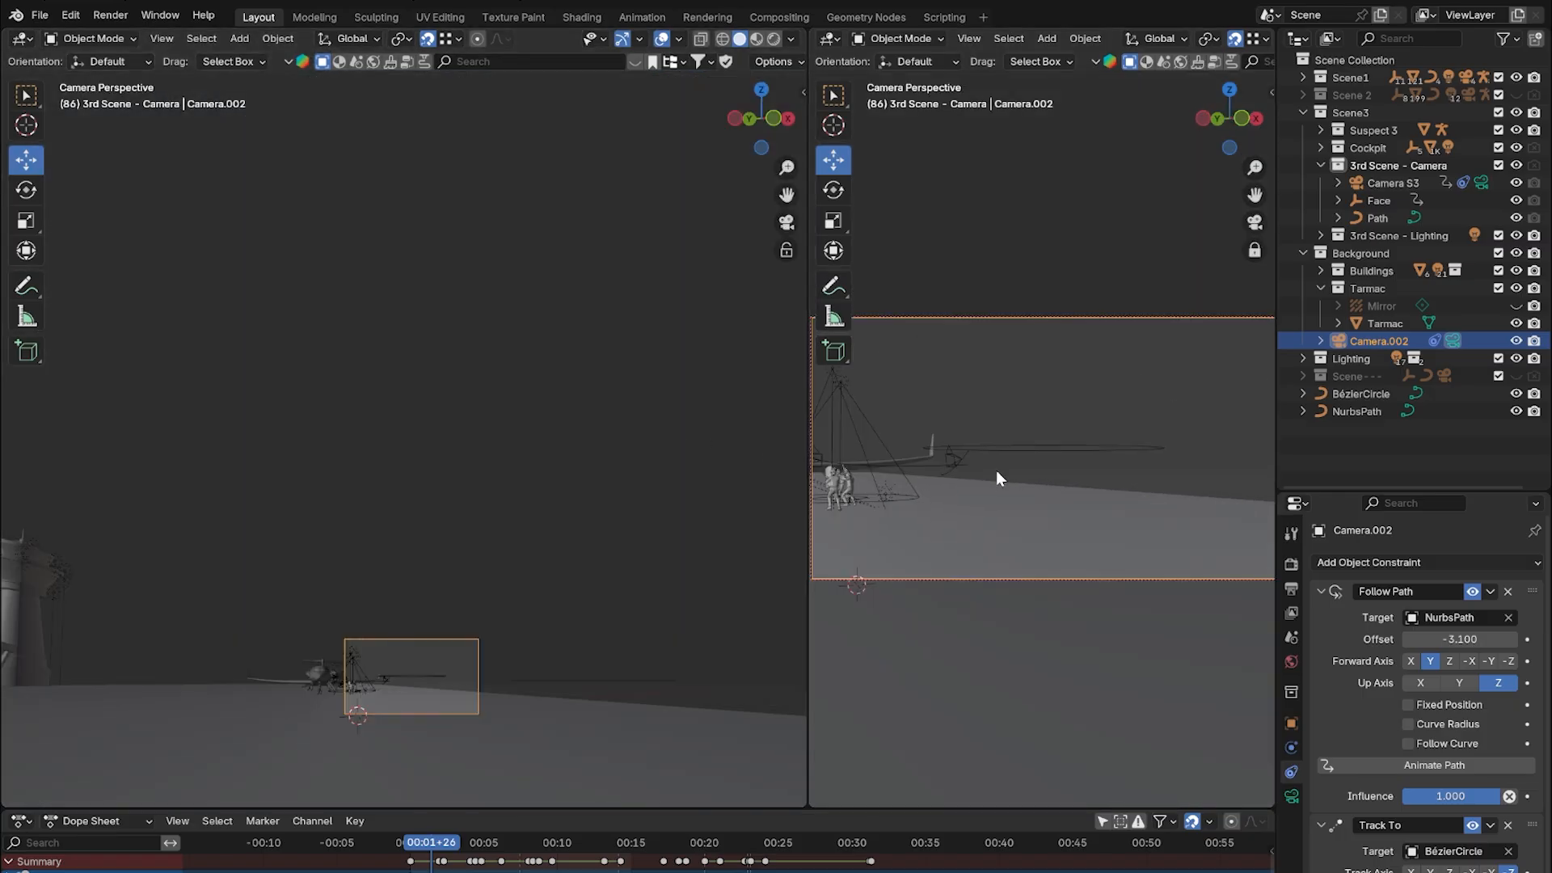
drag(1478, 647, 1398, 639)
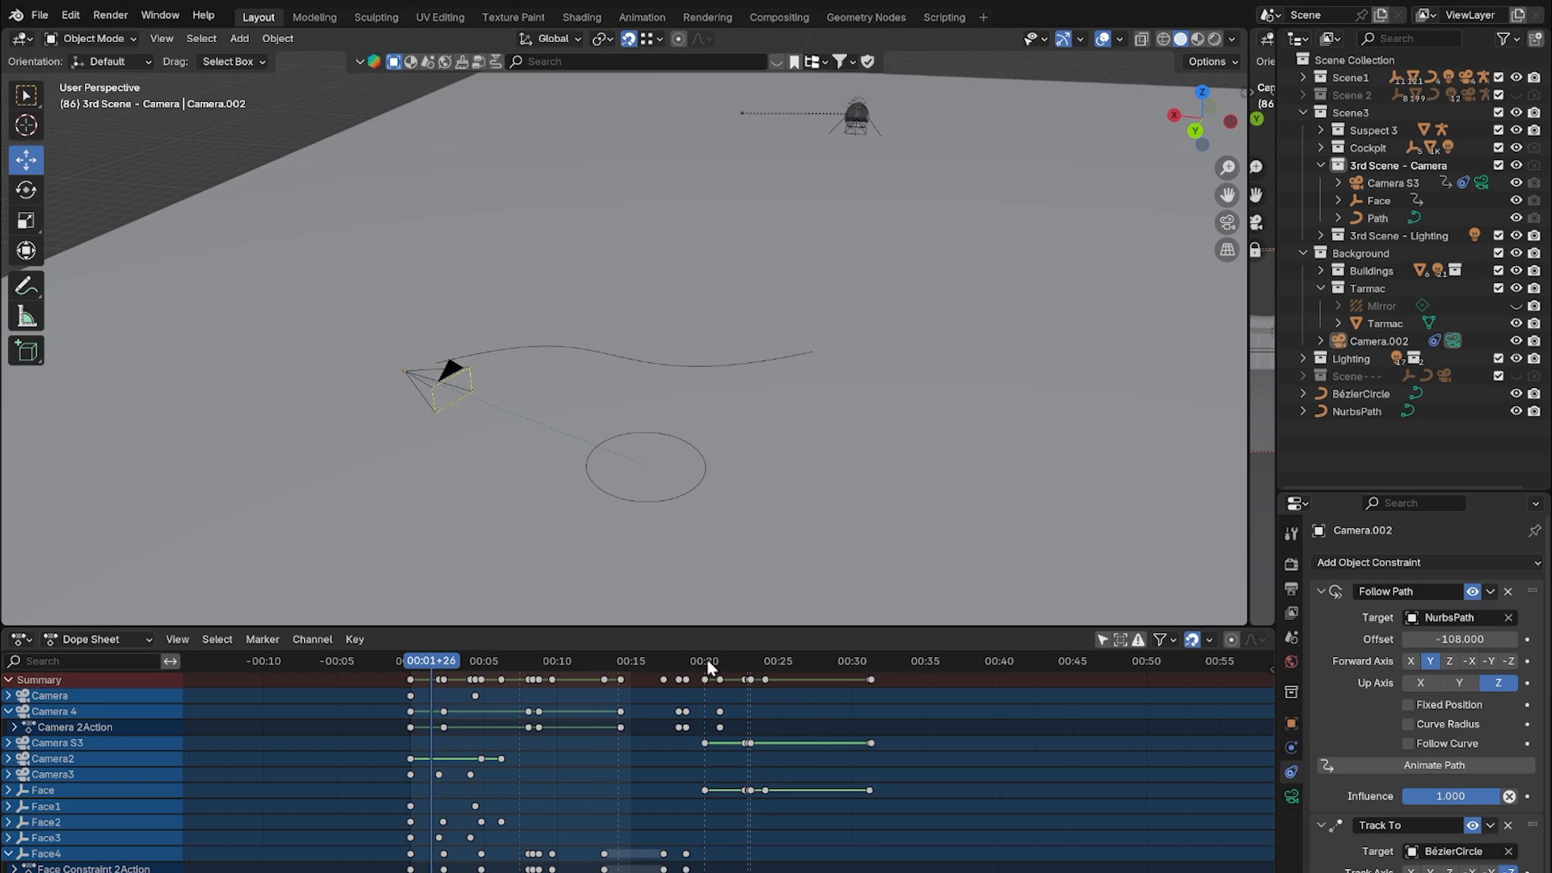
Step: At 00:32+49 on the timeline, set Camera.002's Follow Path offset to 0 and keyframe it
drag(707, 664, 803, 664)
drag(900, 663, 893, 663)
click(454, 394)
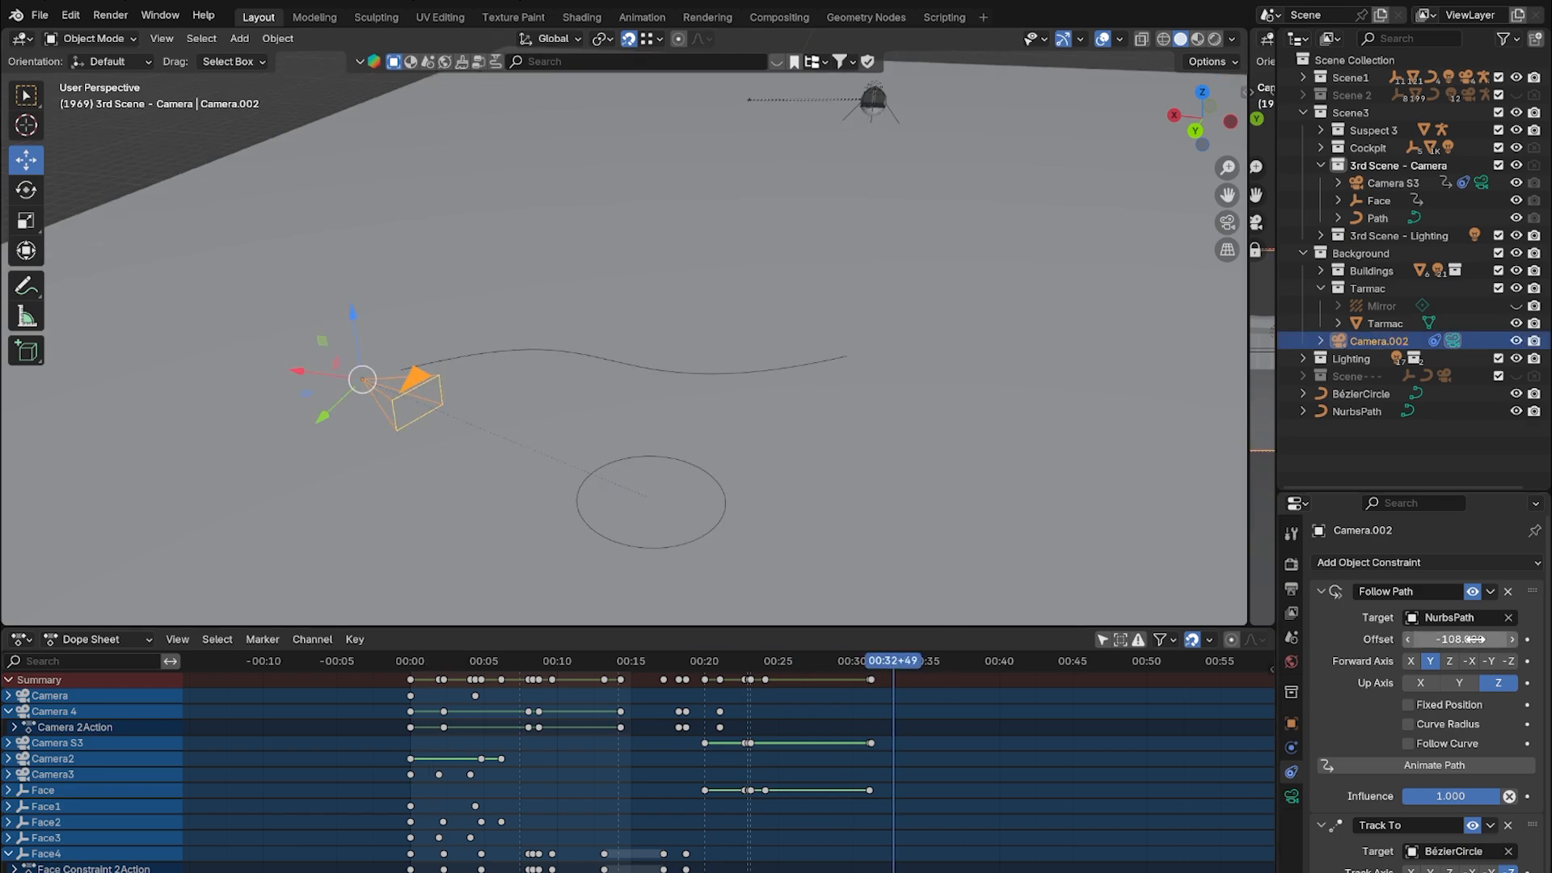
text(0)
key(Return)
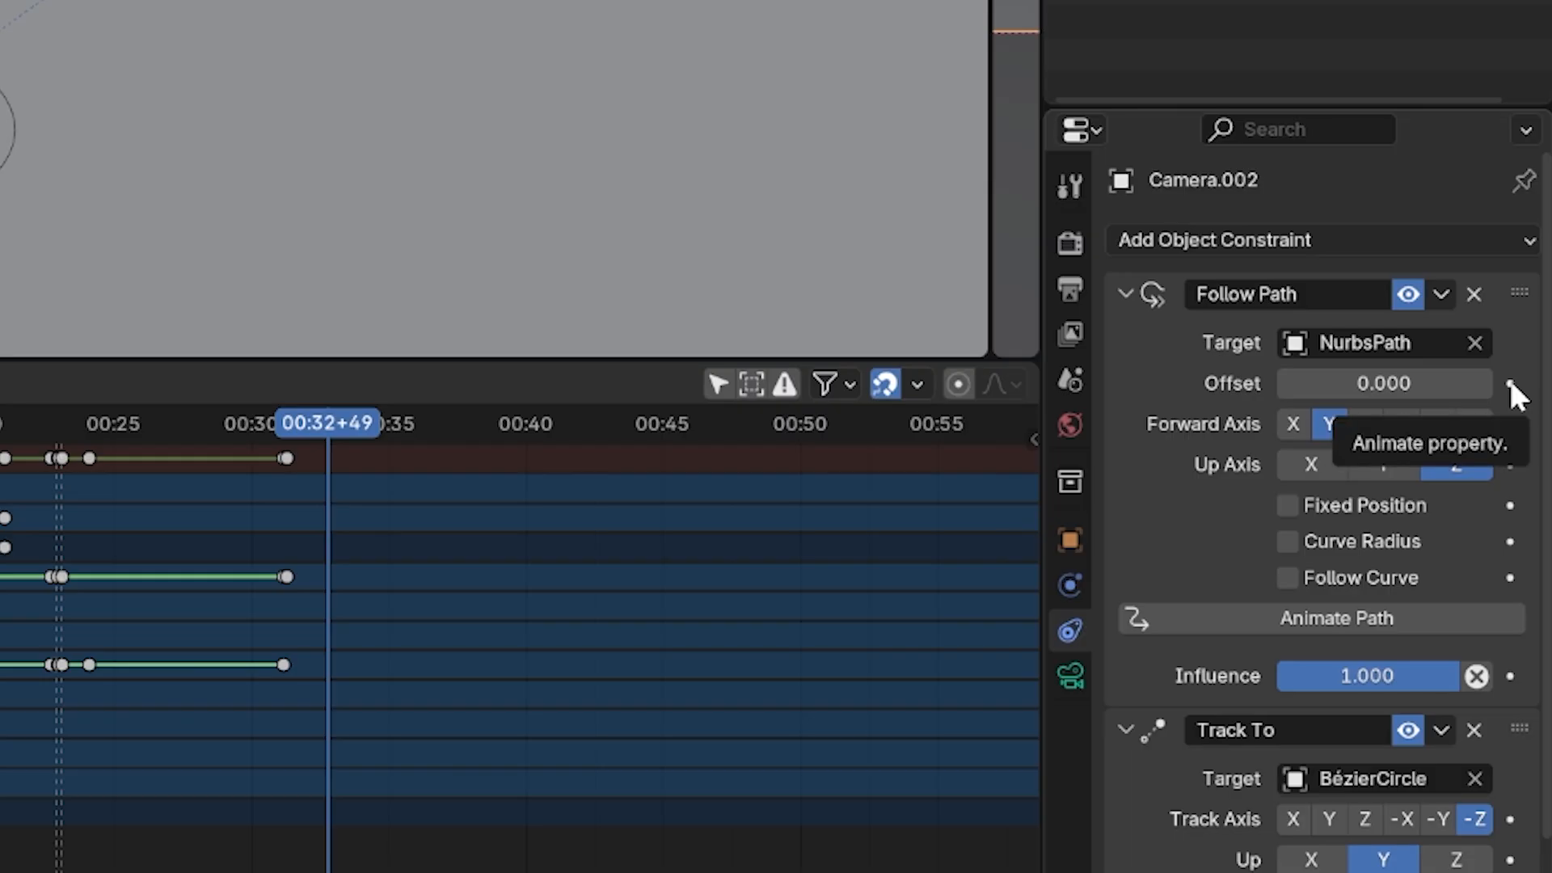
click(1527, 639)
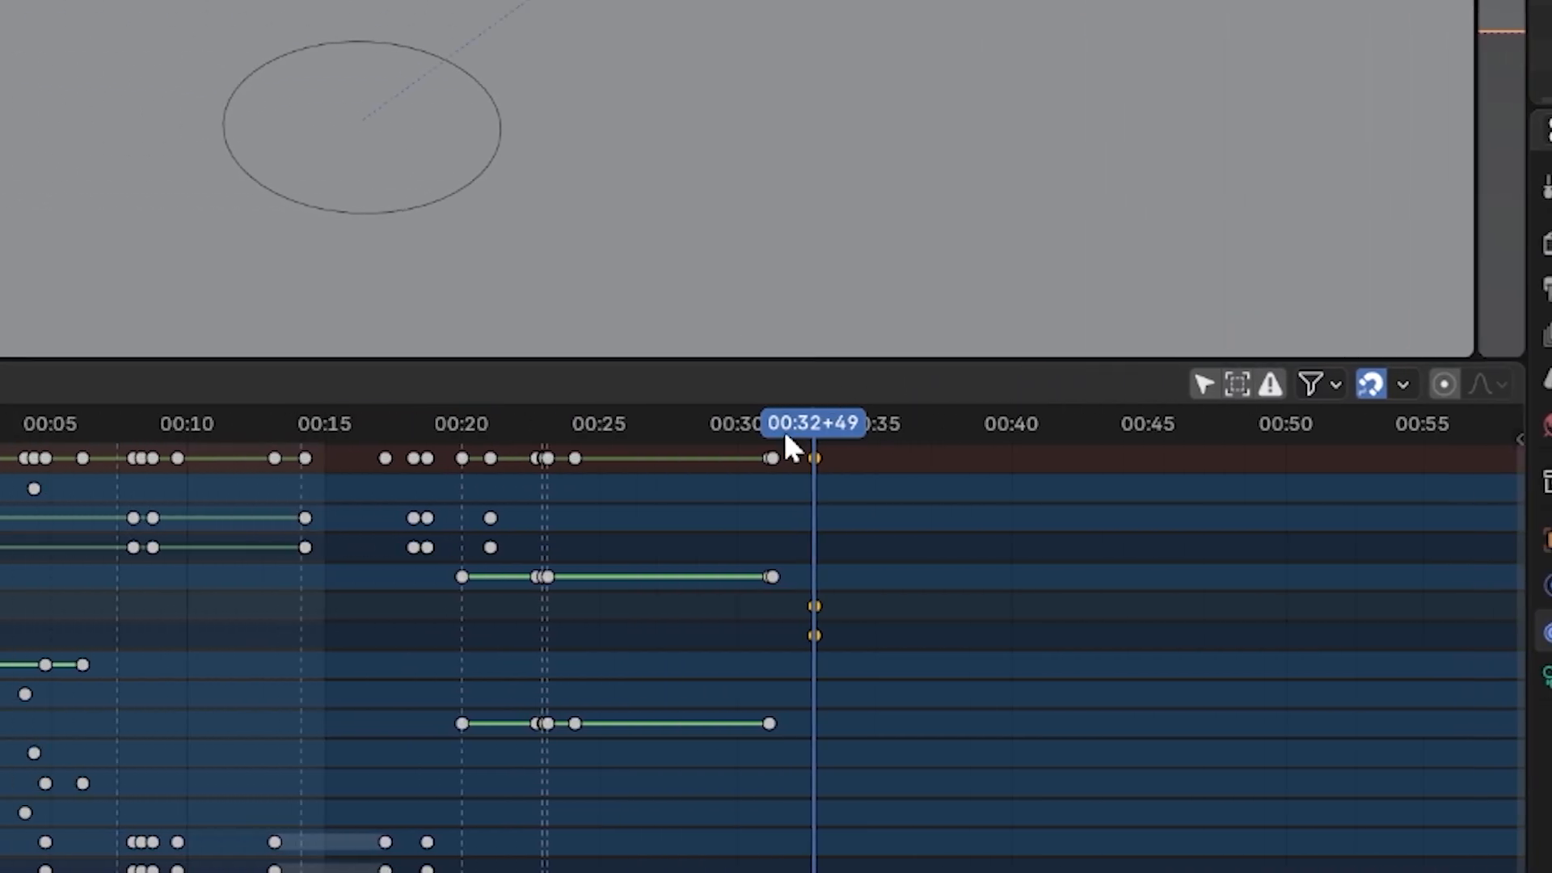
Step: At 00:40+43 on the timeline, set Camera.002's Follow Path offset to -100 and keyframe it
drag(327, 421, 337, 421)
drag(804, 424, 849, 454)
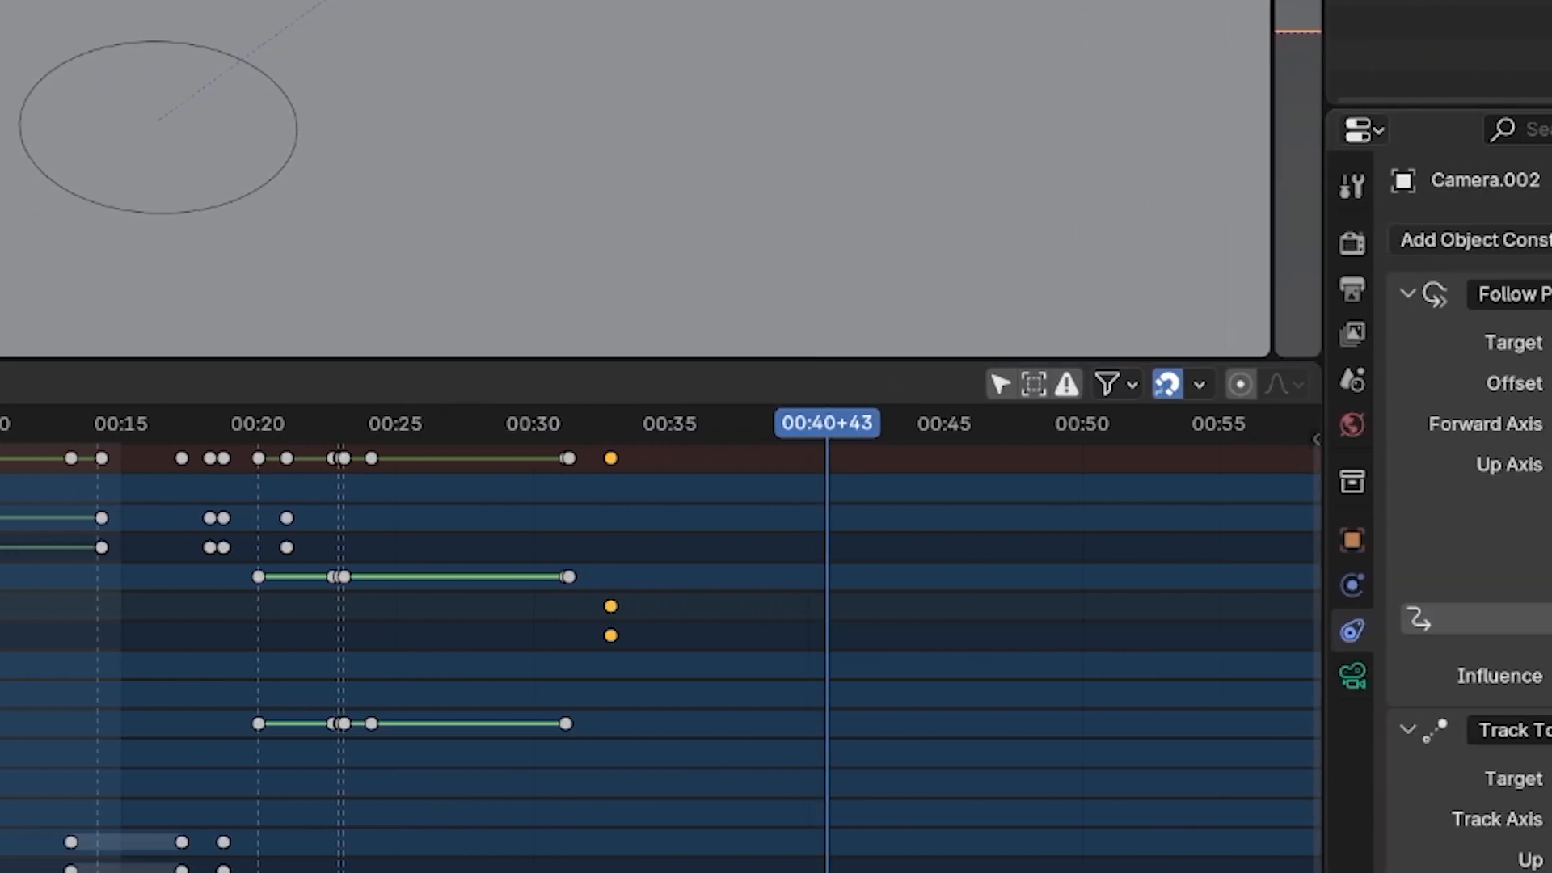
double_click(1342, 384)
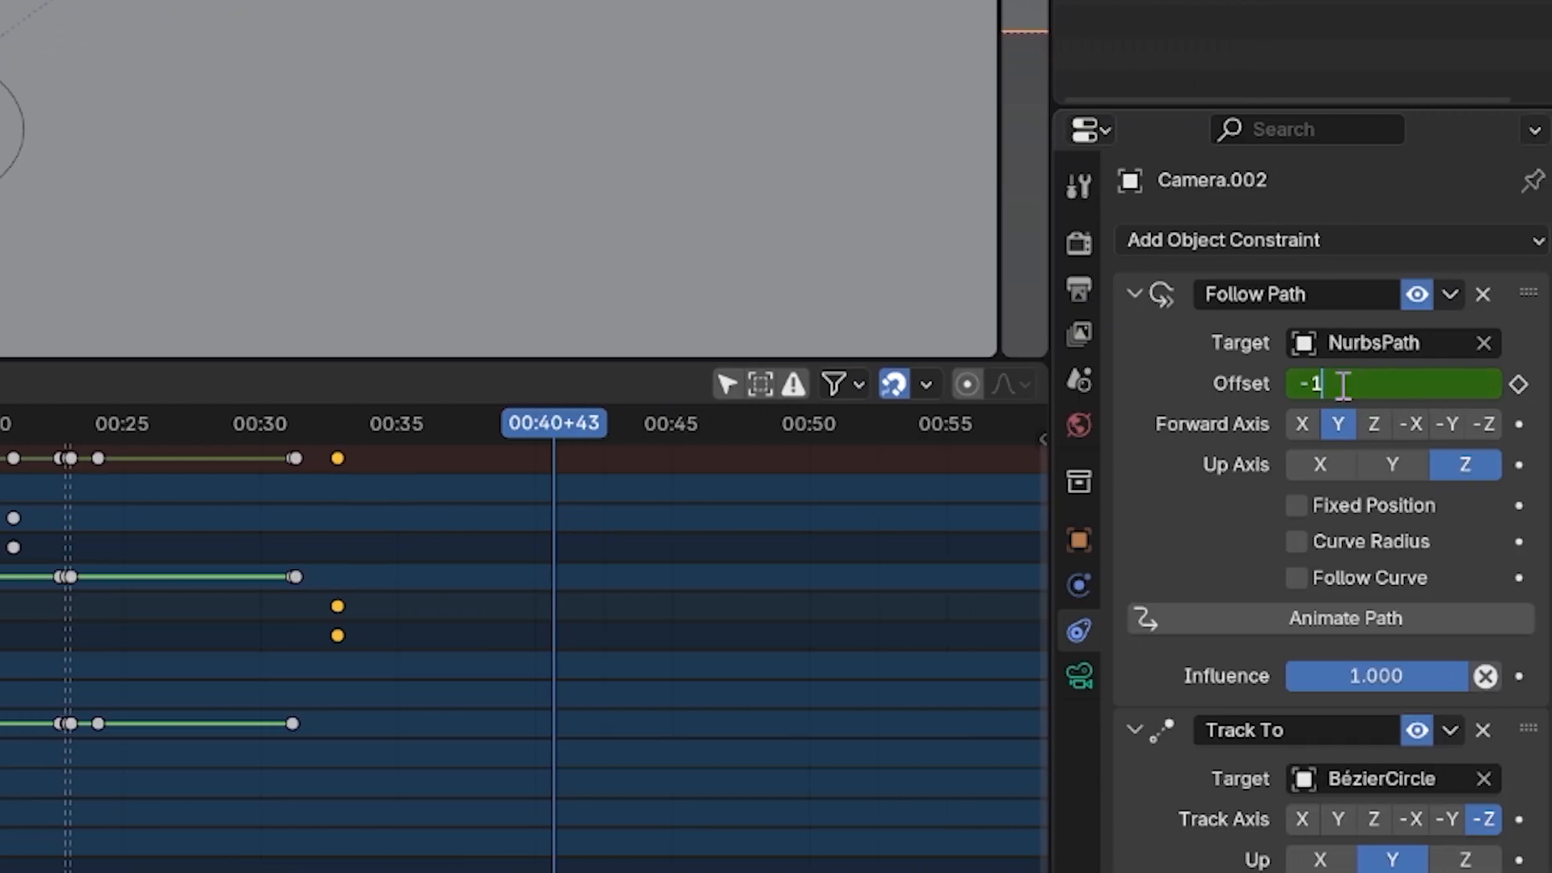
text(-100)
key(Return)
click(1518, 384)
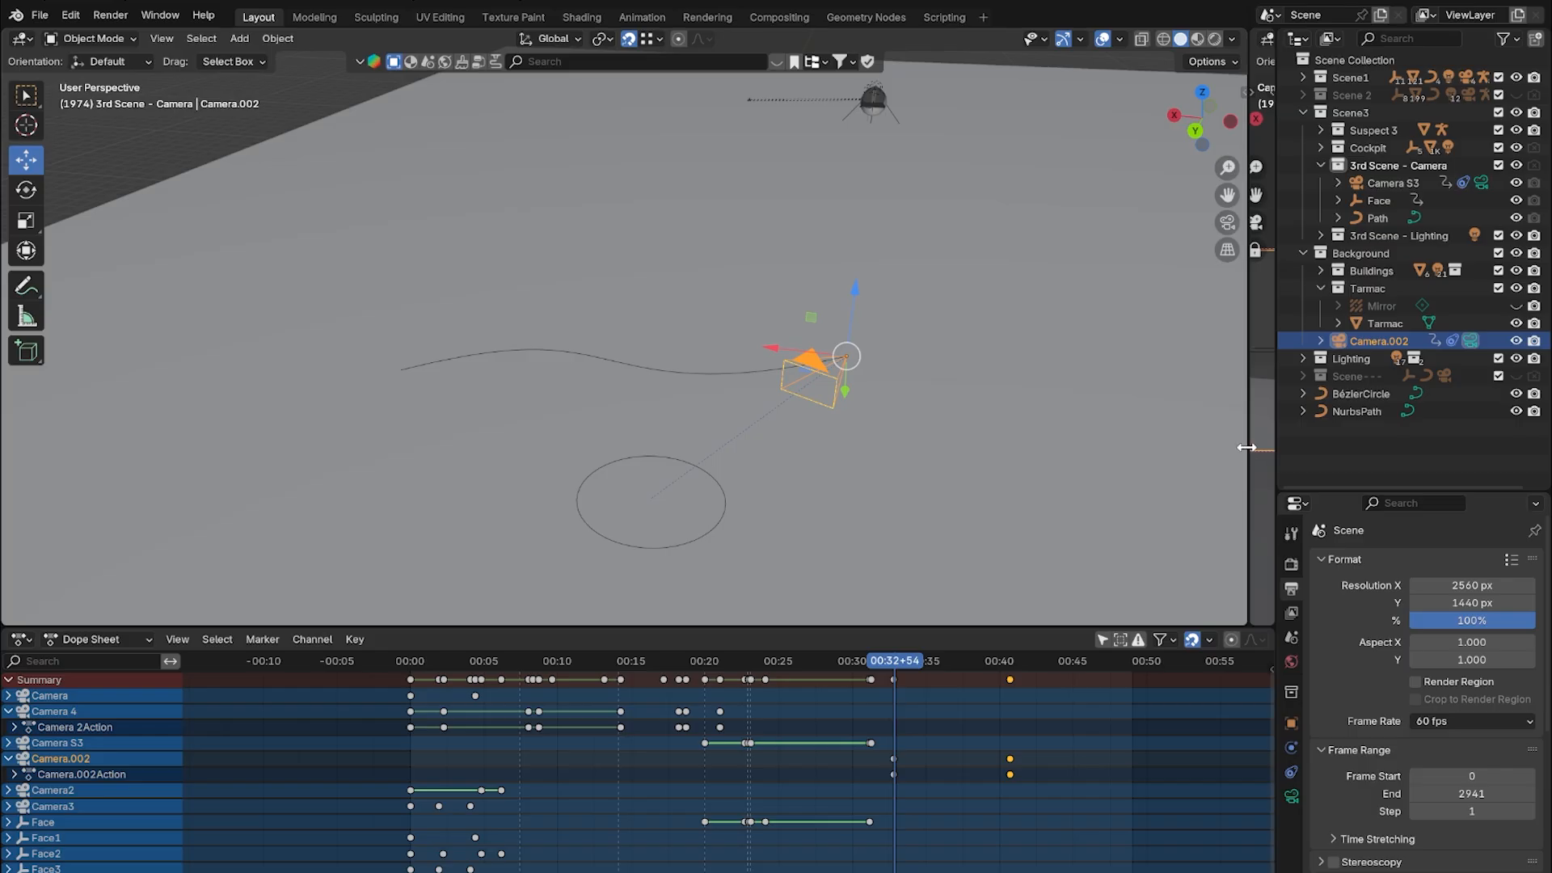
Step: Widen the camera view to check the animation, and move the Bézier circle -0.81301 m along Z
drag(1247, 447, 841, 502)
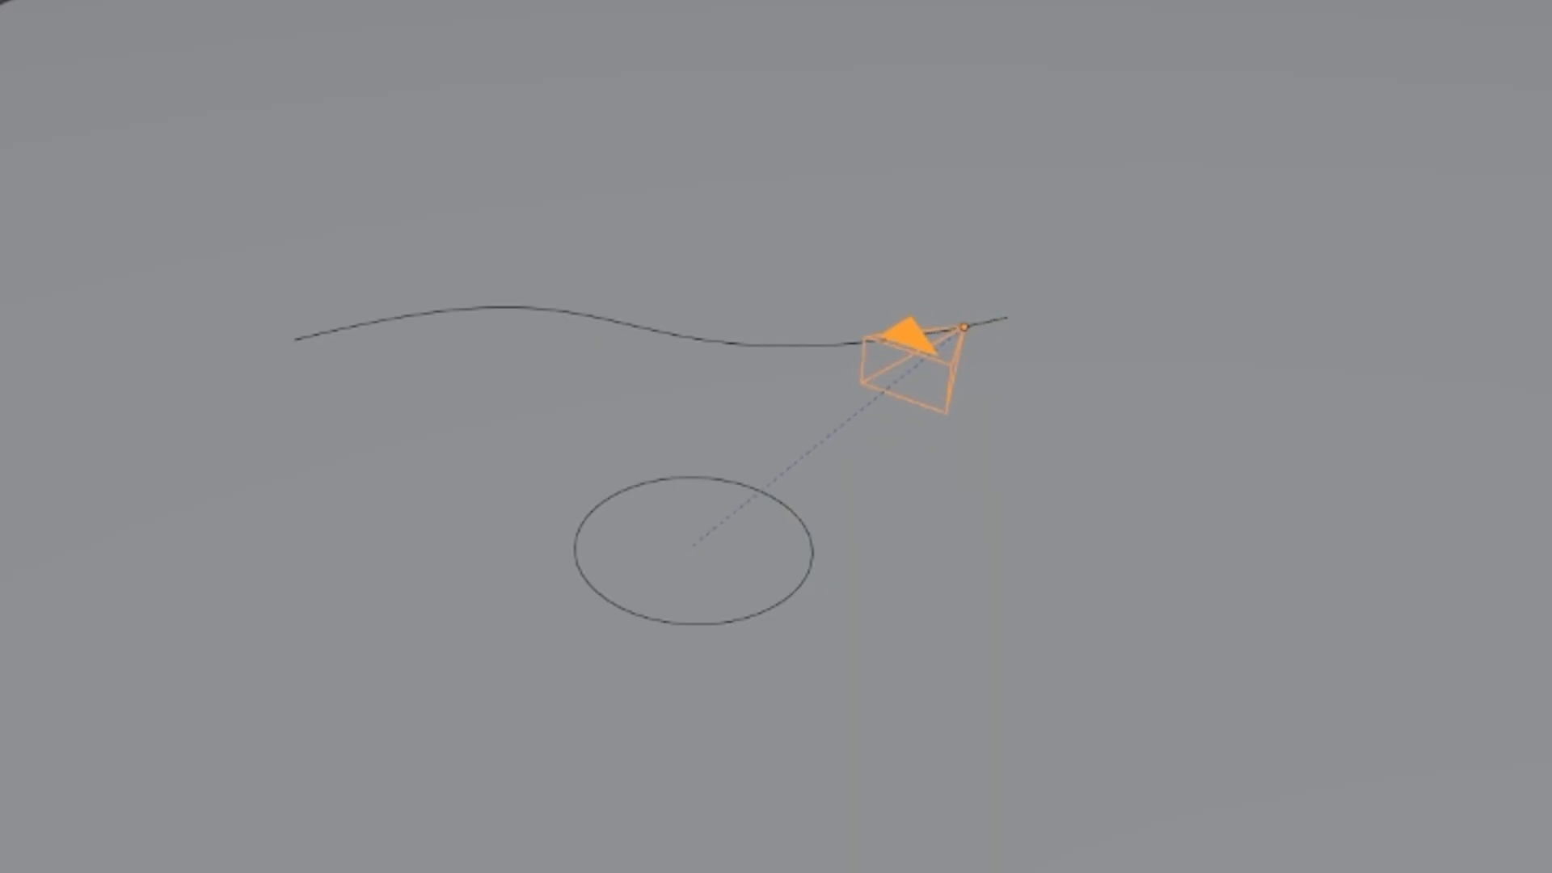
click(697, 619)
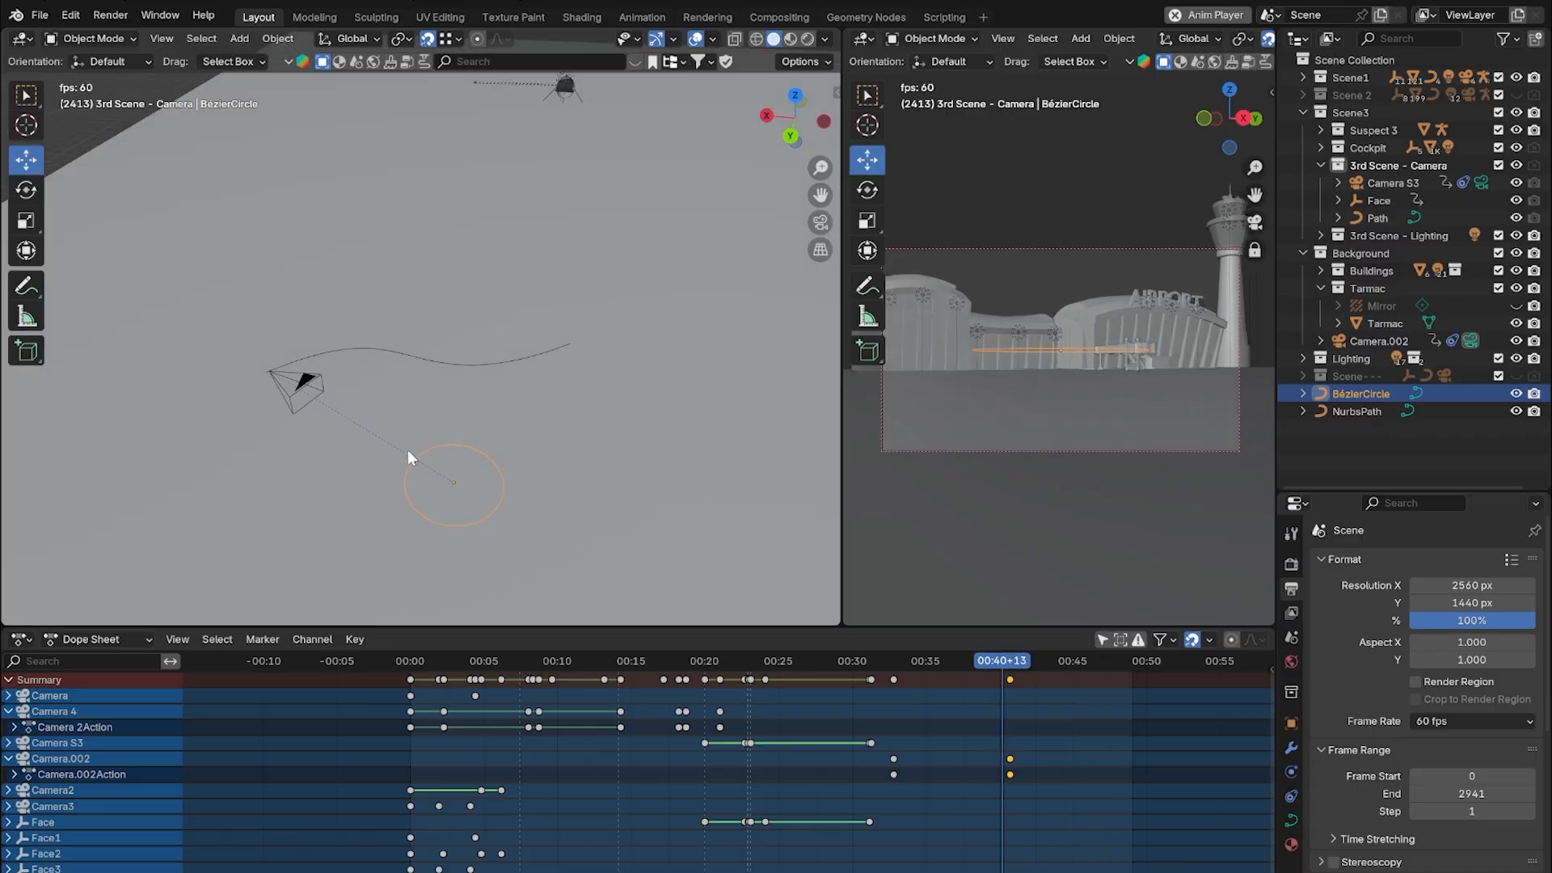
key(space)
middle_drag(391, 472, 420, 435)
mouse_move(437, 393)
mouse_down()
mouse_move(436, 344)
mouse_move(436, 416)
mouse_up()
middle_drag(437, 417, 486, 357)
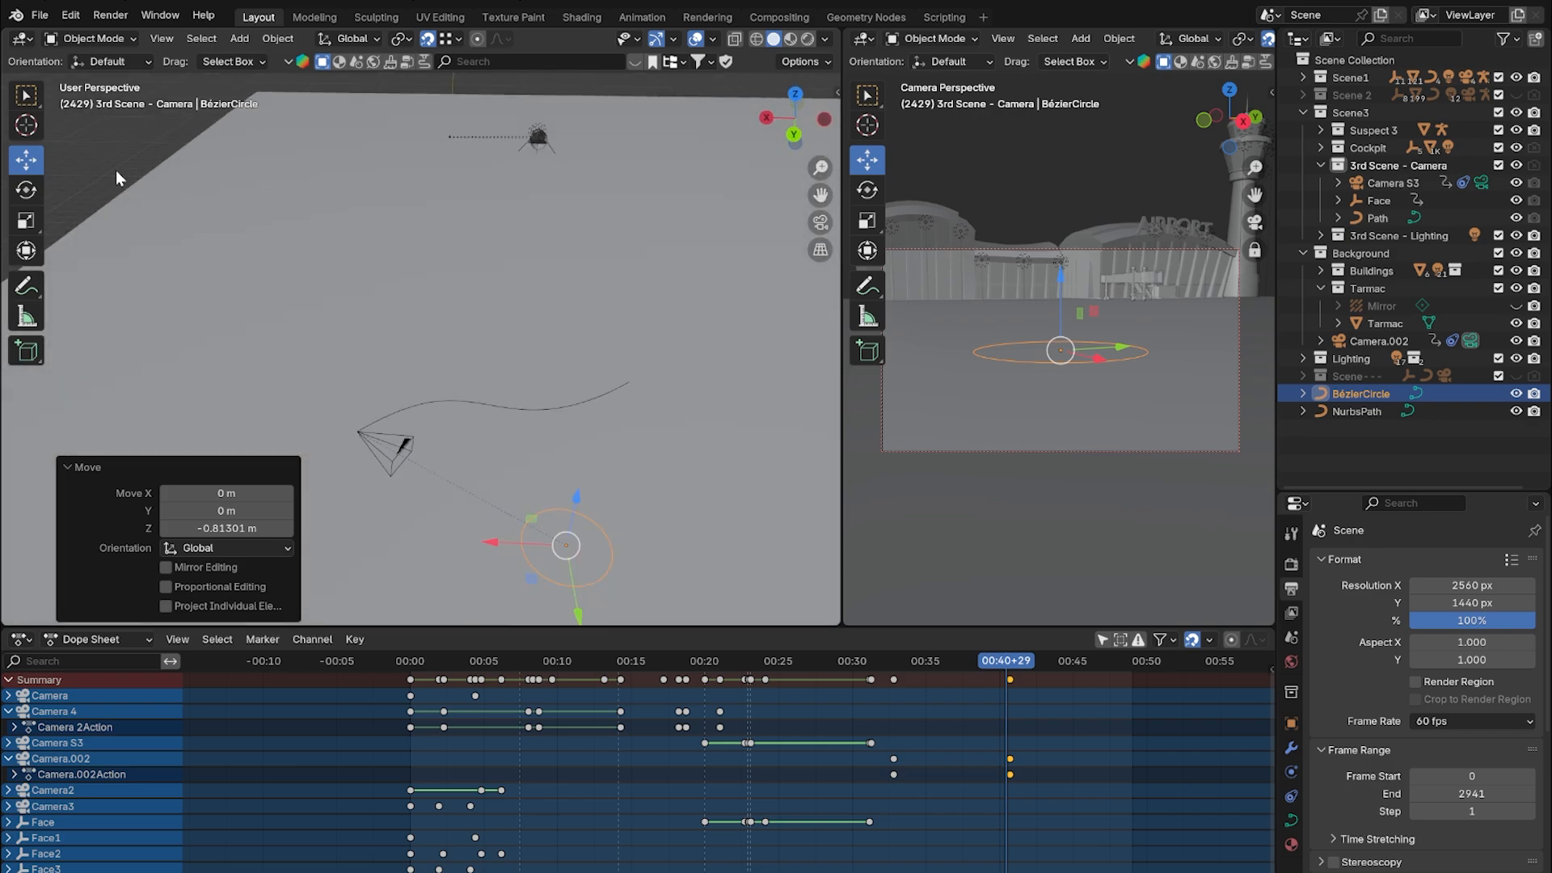
Step: Deselect the Bézier circle and inspect the cabin interior around the seated character
click(191, 219)
middle_drag(191, 218, 408, 406)
middle_drag(425, 395, 813, 260)
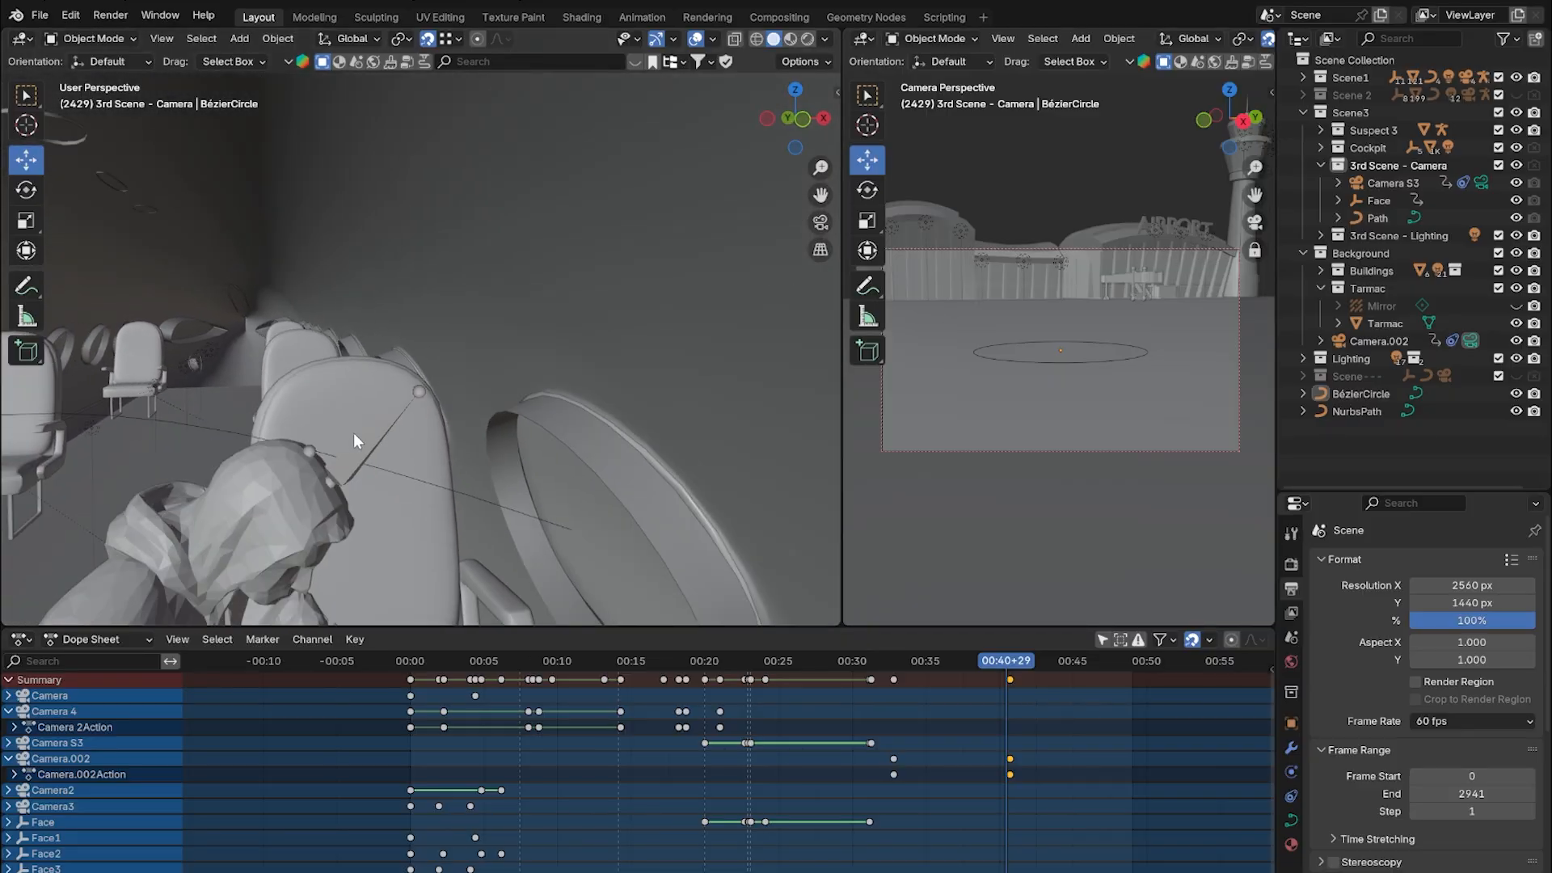